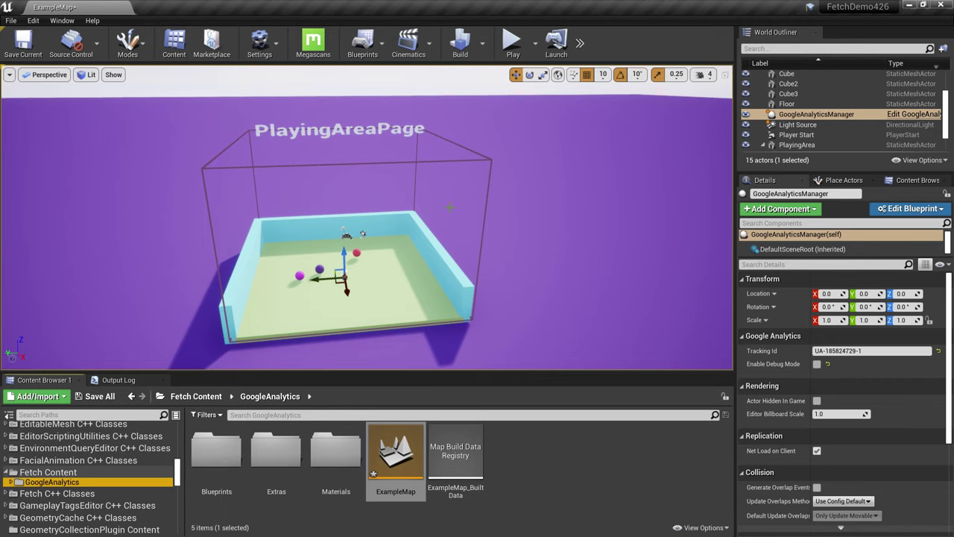
Step: Play the level, switch to Google Analytics in the browser and examine the realtime Overview report
key("alt+p")
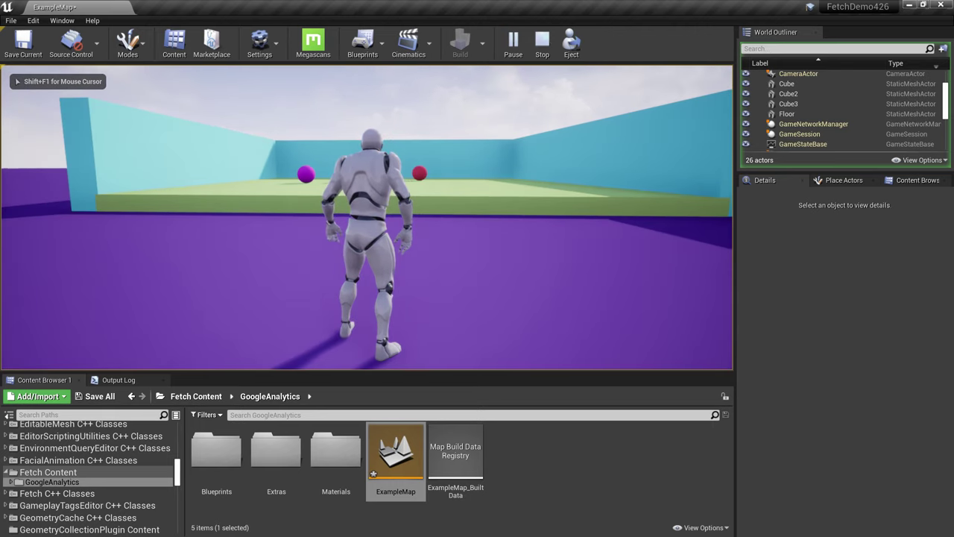
key("alt+Tab")
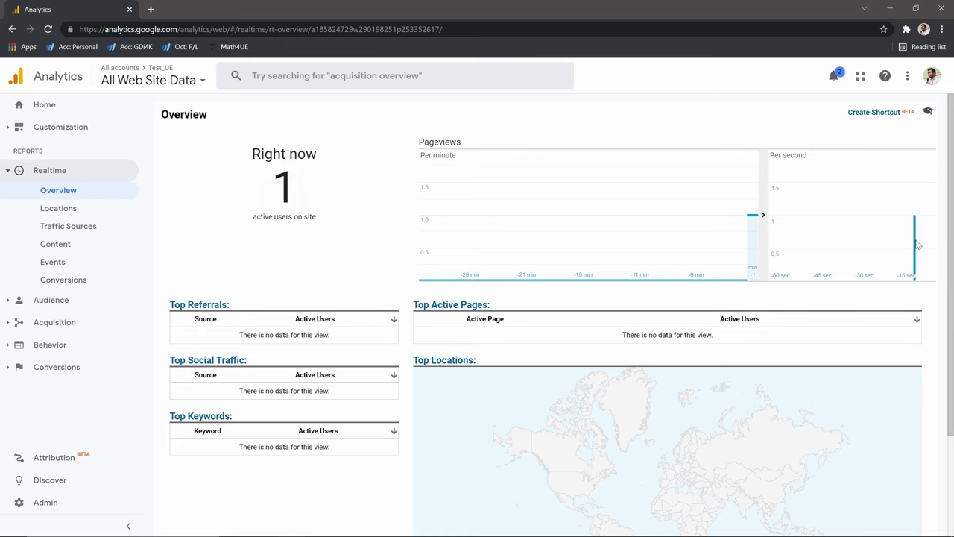
scroll(747, 435, "down", 2)
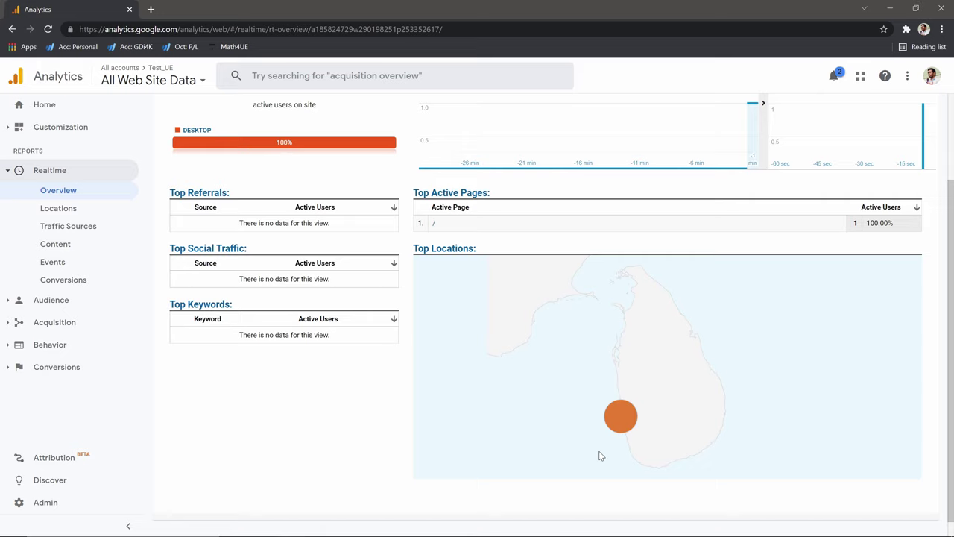
scroll(514, 328, "up", 1)
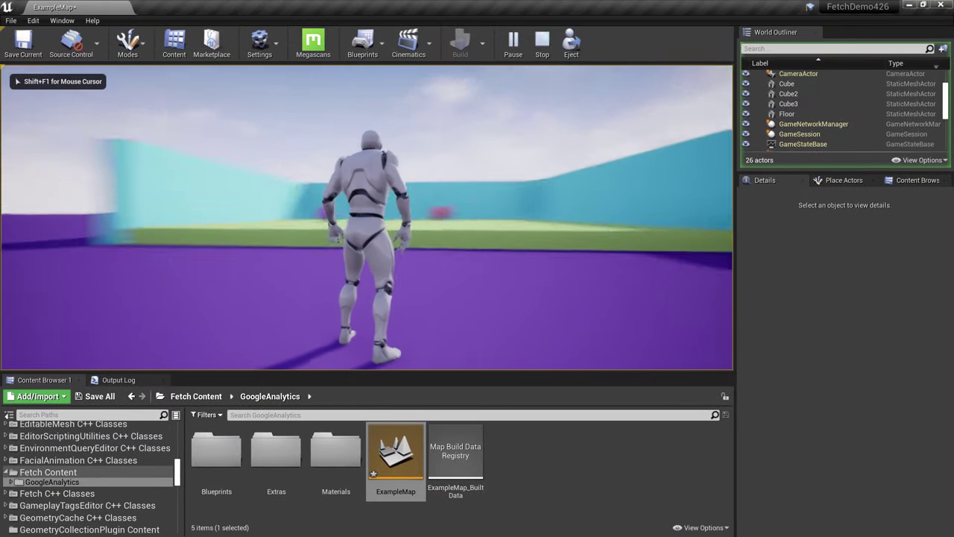
Step: Switch back to the Unreal Editor and run the character into the walled playing area to hit the coloured balls
key("space")
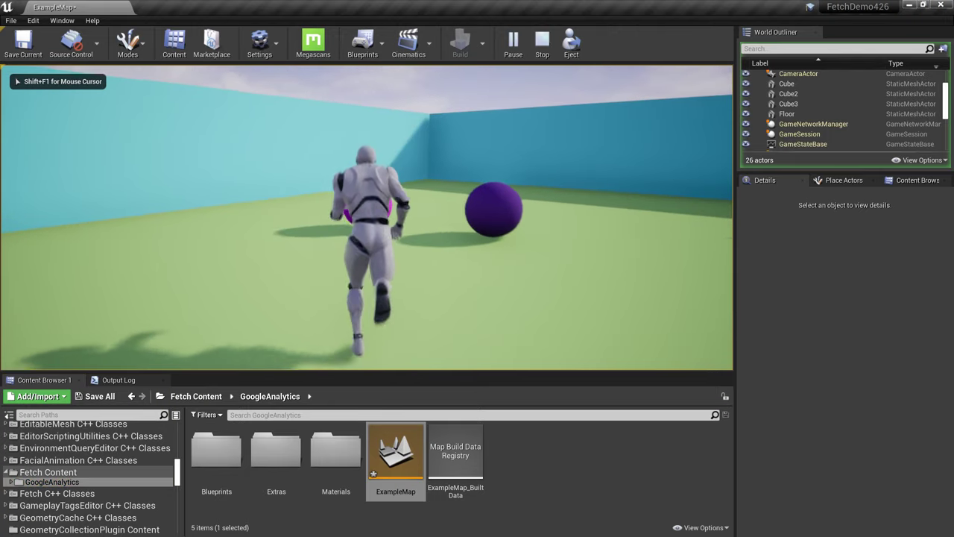
key("w")
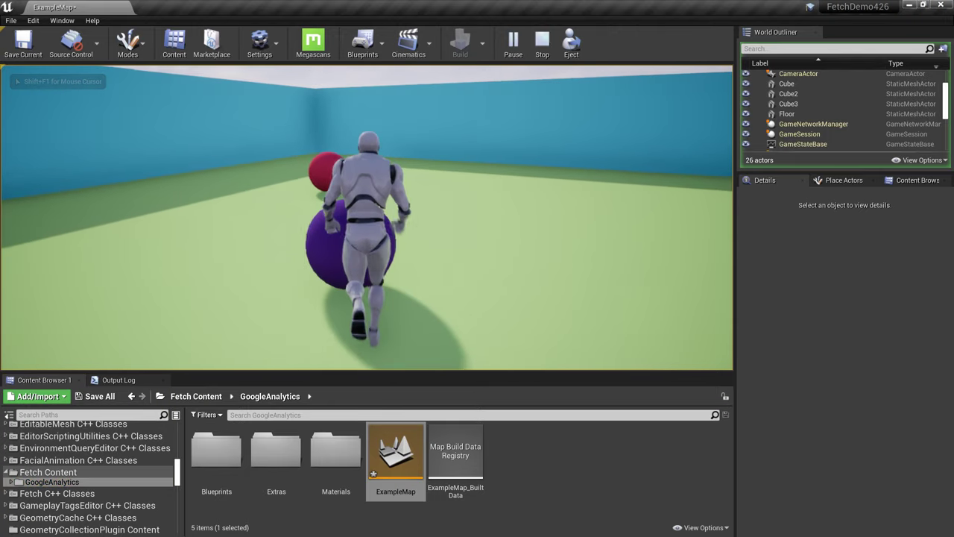
key("w")
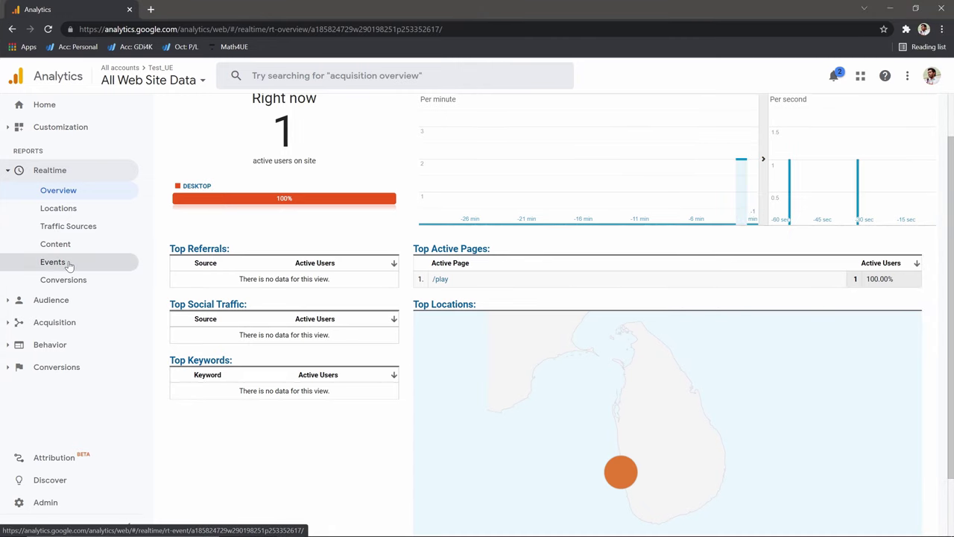
Step: Switch to Google Analytics, open the realtime Events report and filter it to the MovingBall category to examine its event labels
left_click(67, 264)
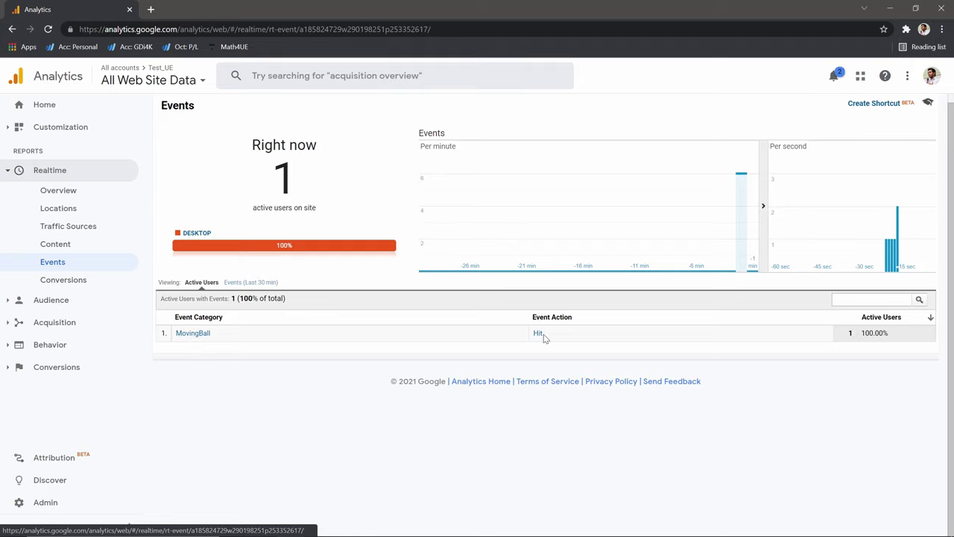
left_click(195, 333)
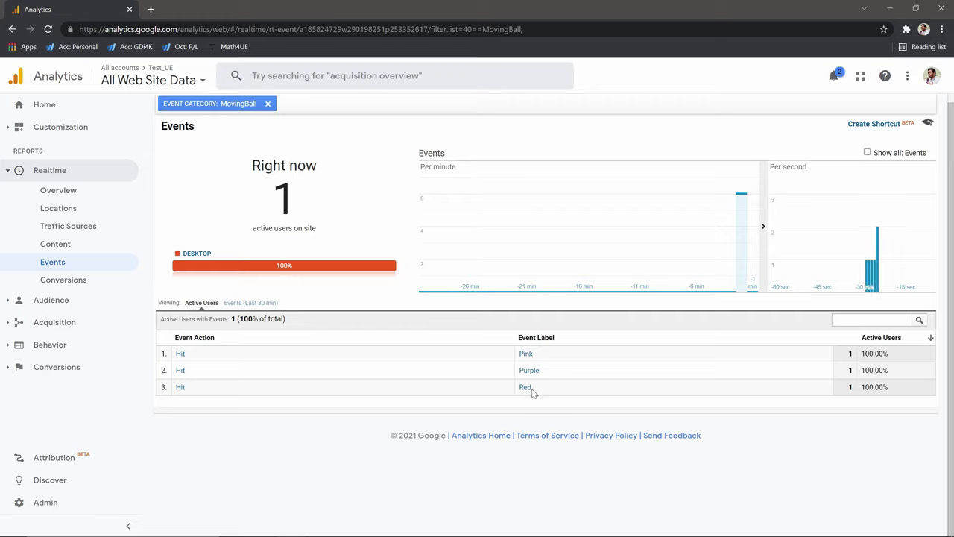
left_click(527, 388)
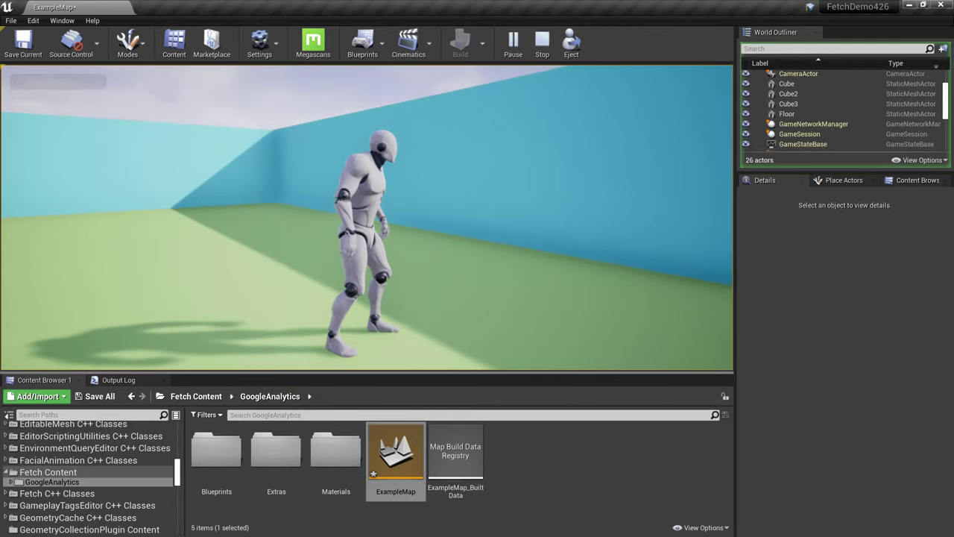
Step: Return to the Unreal Editor, move the character around the playing area once more and end the play session
key("w")
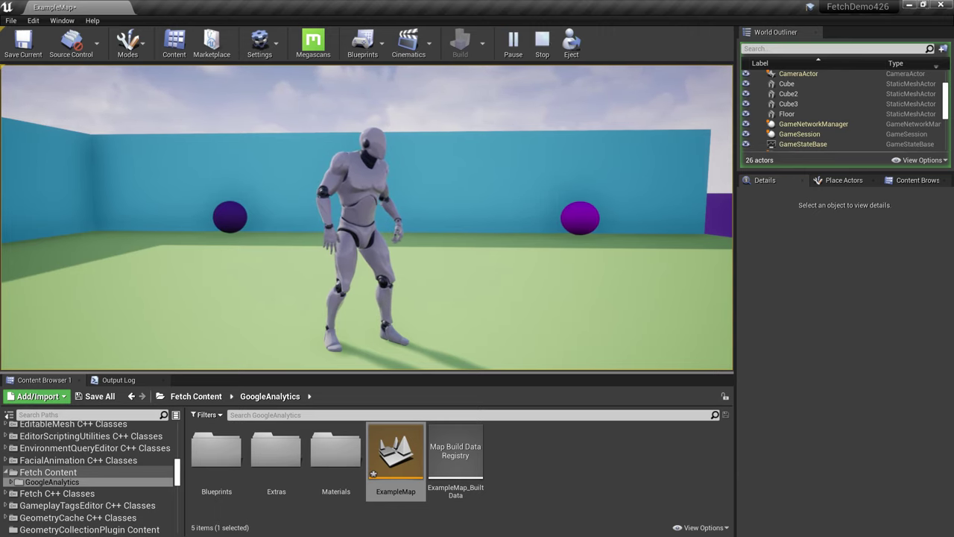
key("Escape")
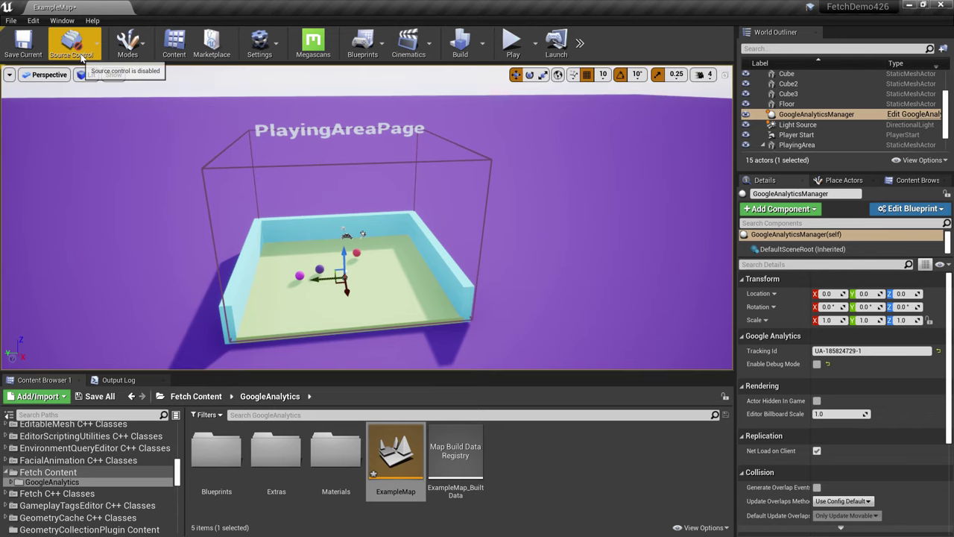
Step: Open the plugin manager and search the plugins for "fetch"
left_click(32, 21)
left_click(52, 196)
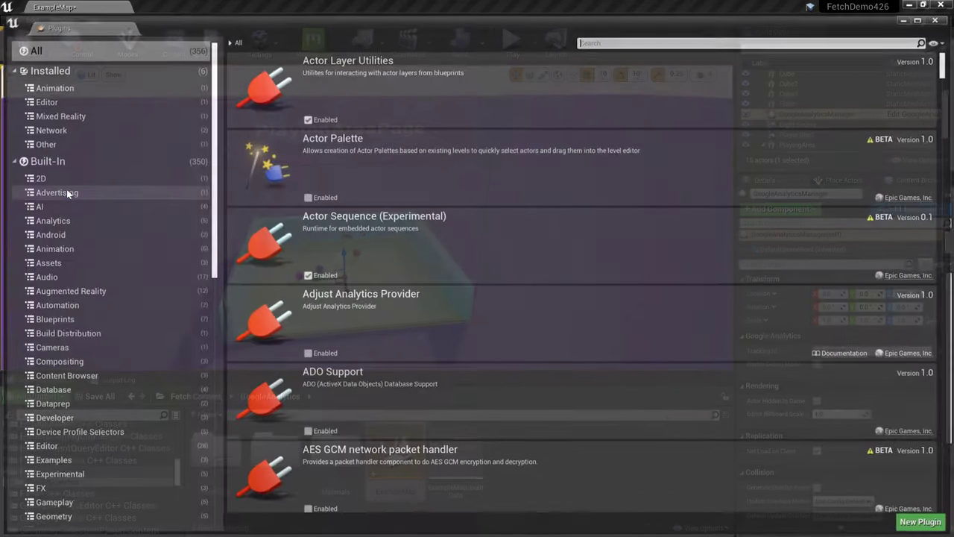
type("fetch")
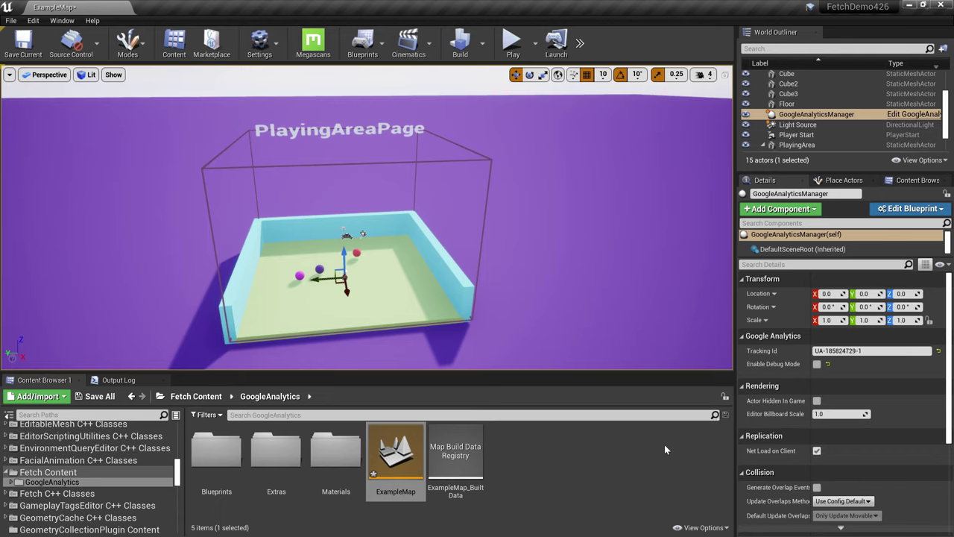
Step: Filter the content folders by "Fetch" and open ExampleMap from the GoogleAnalytics folder under Fetch Content
left_click(726, 528)
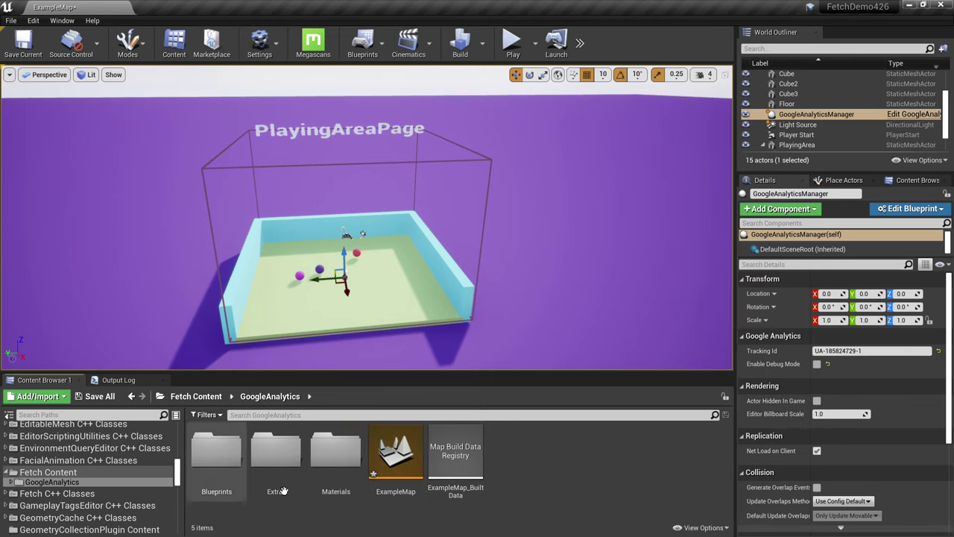
scroll(97, 448, "up", 1)
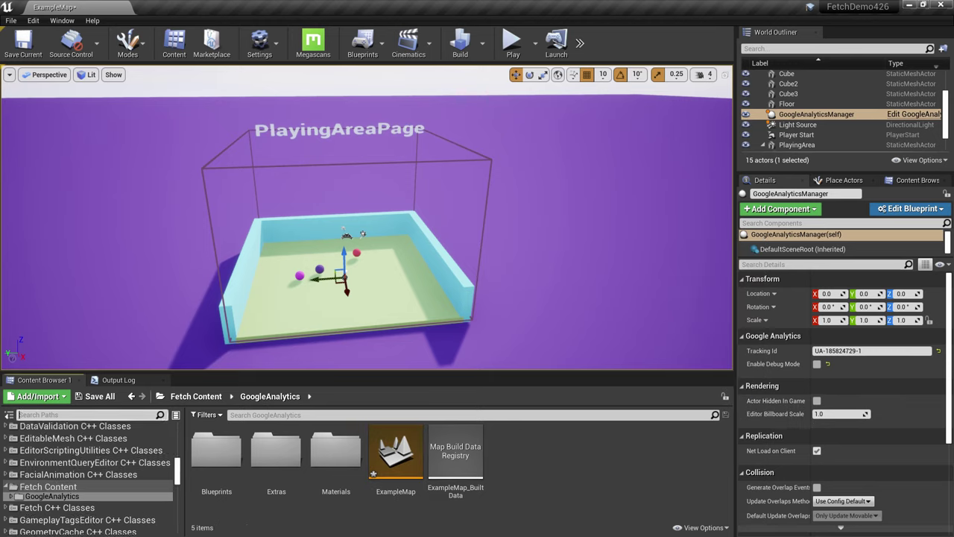
type("Fetch")
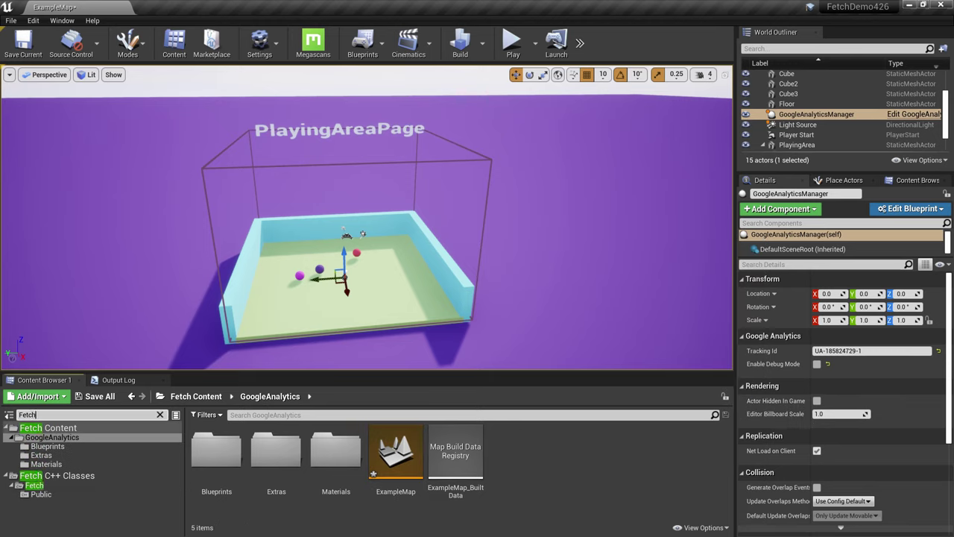
left_click(60, 429)
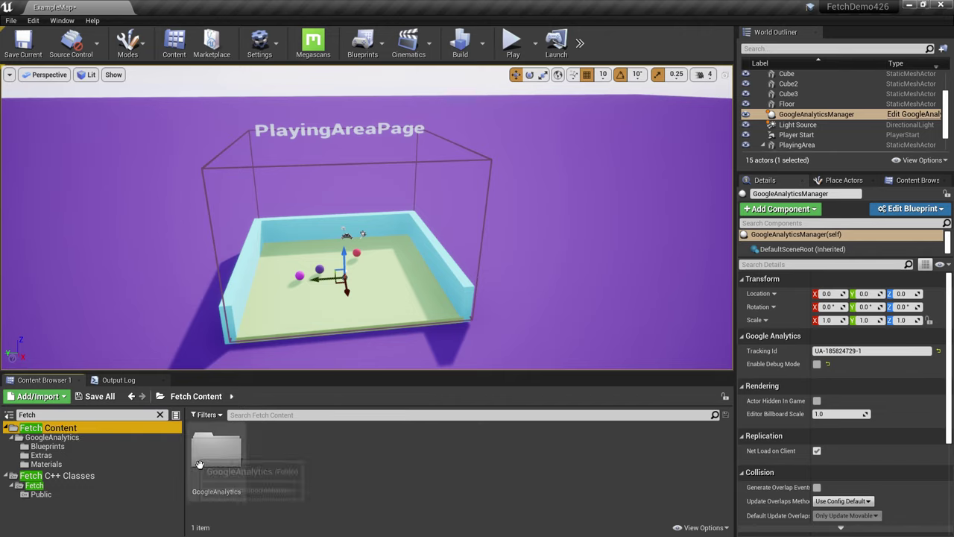
left_click(231, 464)
double_click(231, 463)
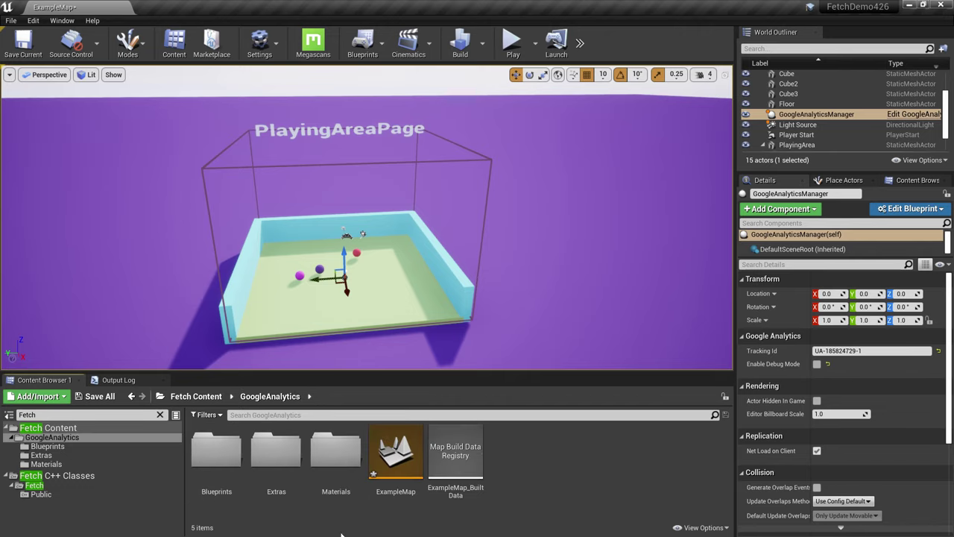
double_click(396, 453)
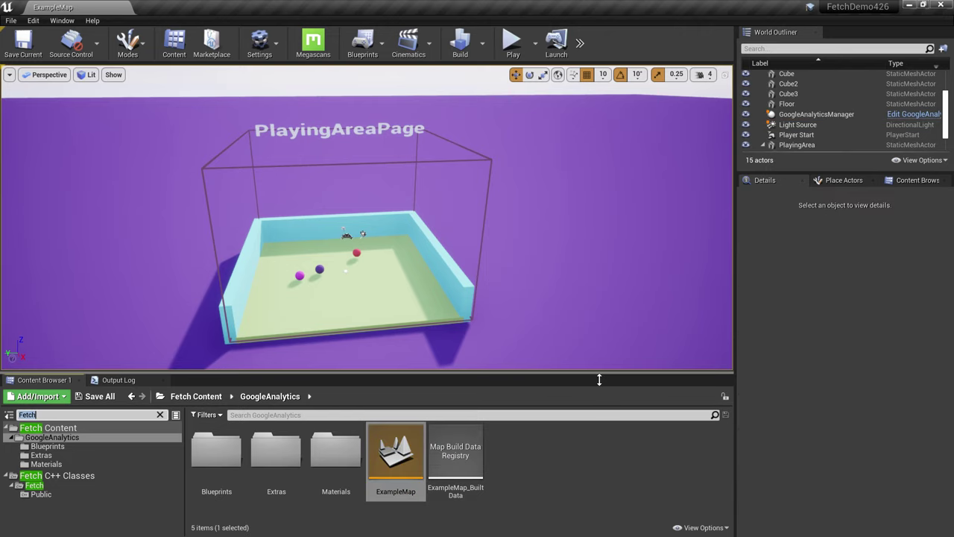
Step: Test-play ExampleMap, end the session and select the GoogleAnalyticsManager actor
right_click_drag(609, 338, 571, 351)
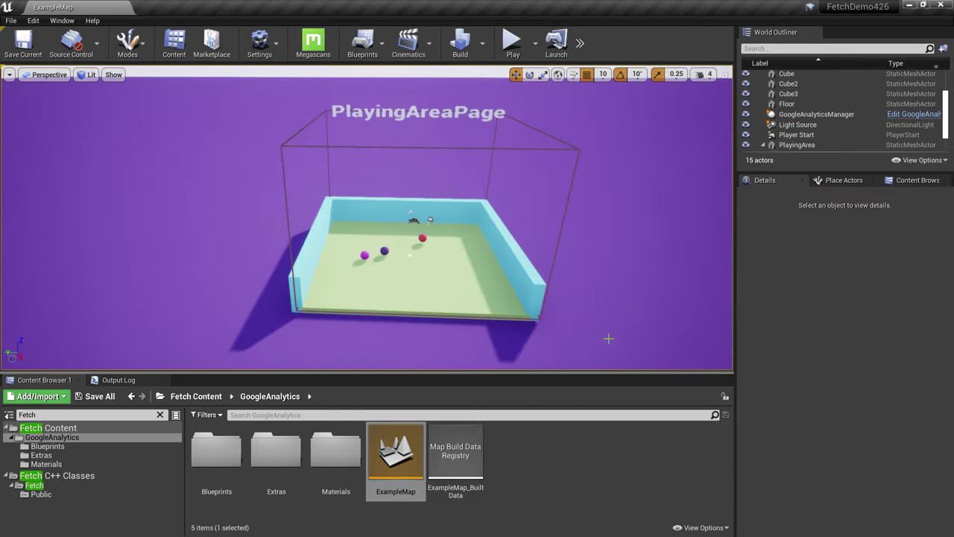
key("alt+p")
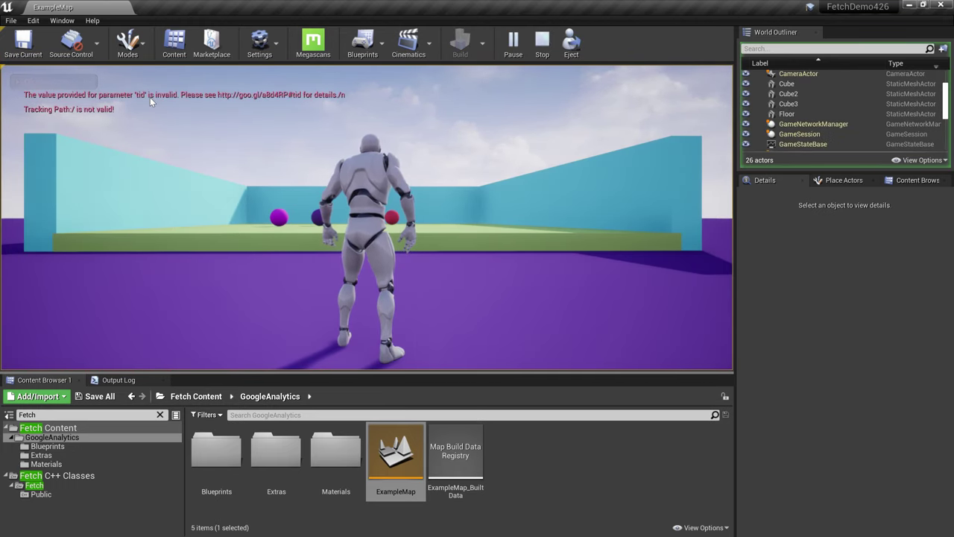
key("Escape")
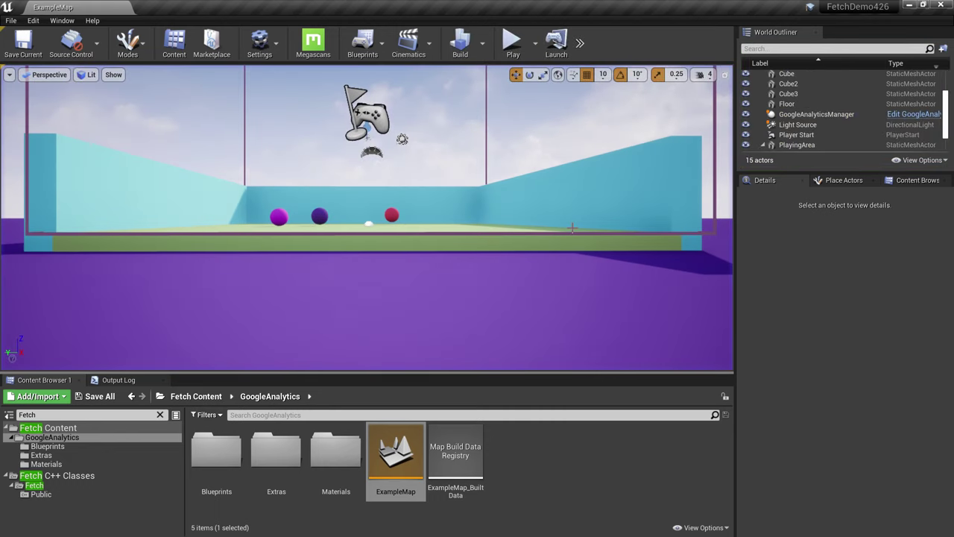
left_click(809, 114)
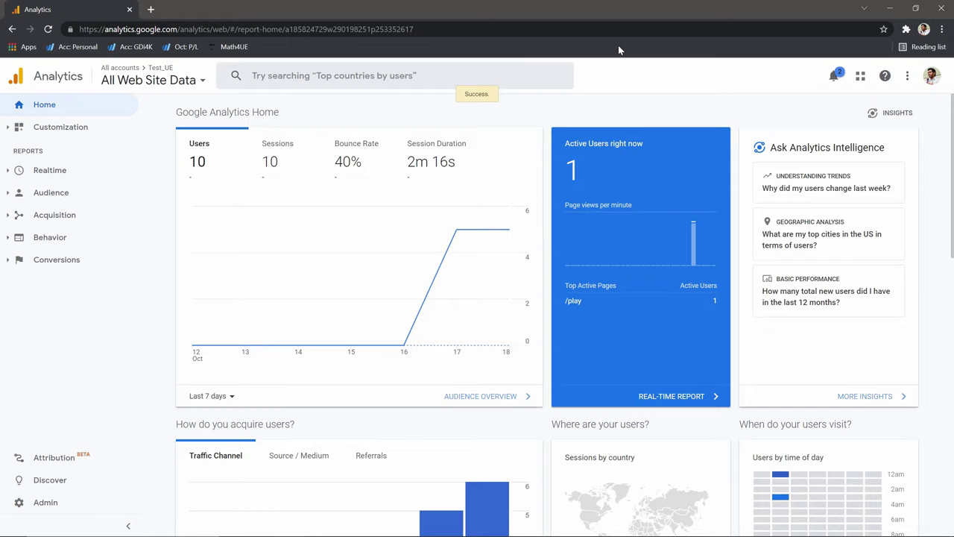
Step: In the Google Analytics administration, start a new account named GDi4K, keep the default data sharing settings and continue to the property setup
left_click(49, 504)
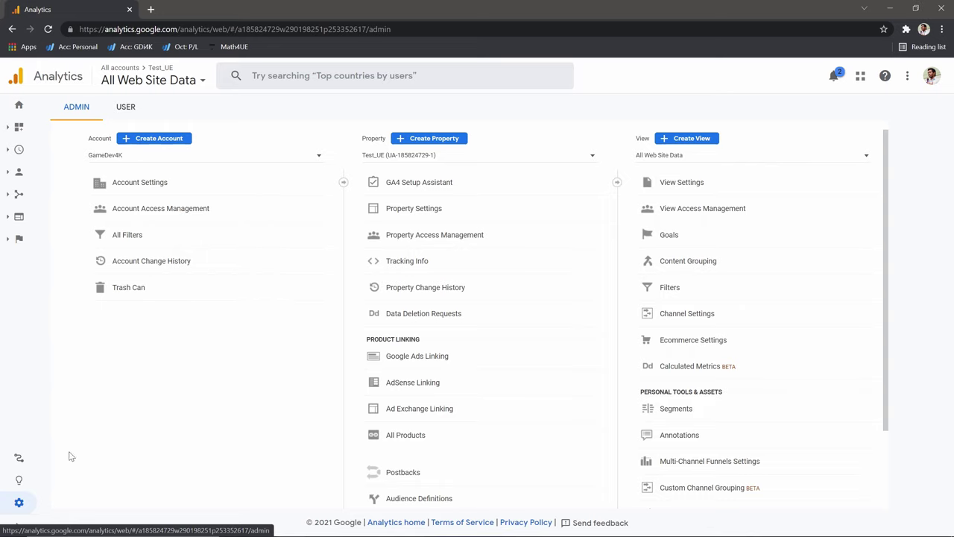
left_click(158, 140)
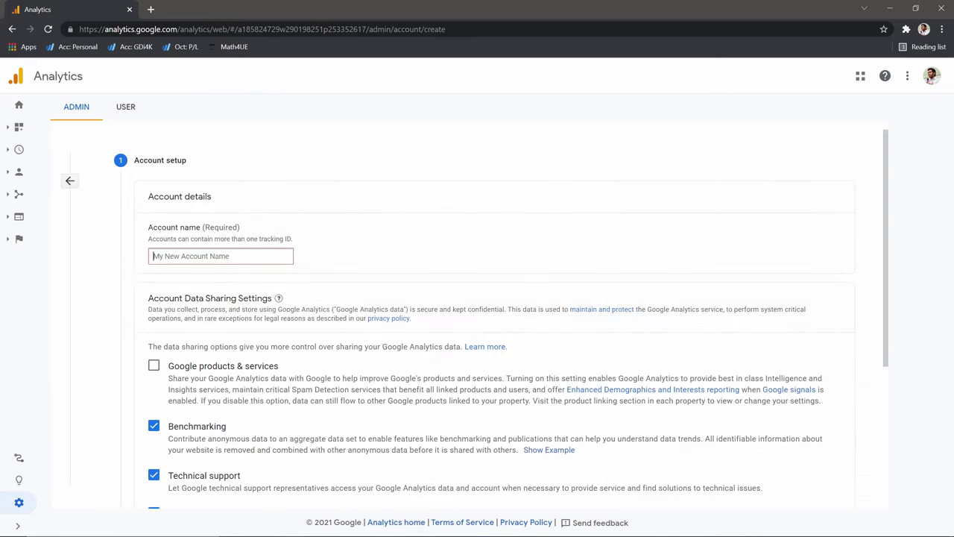
type("GDi4K")
scroll(200, 371, "down", 3)
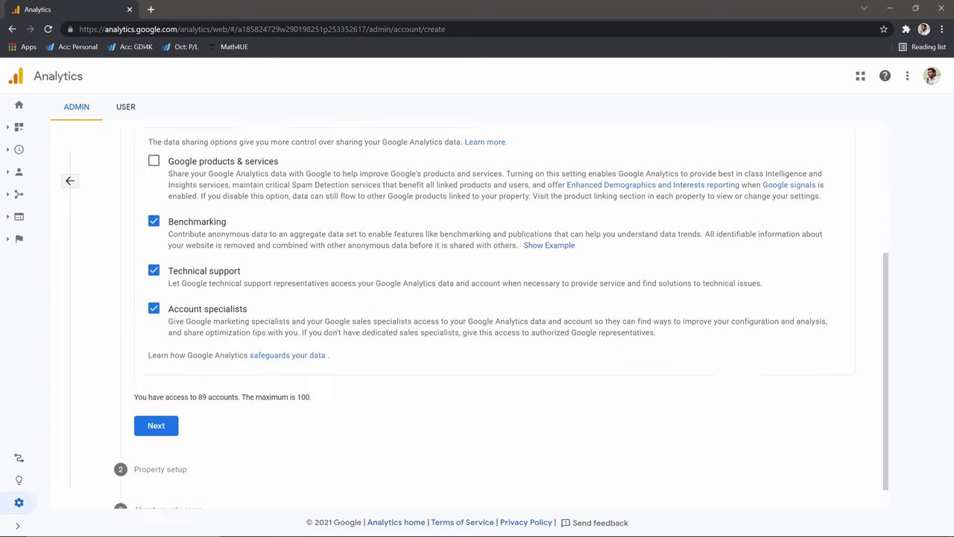
left_click(164, 410)
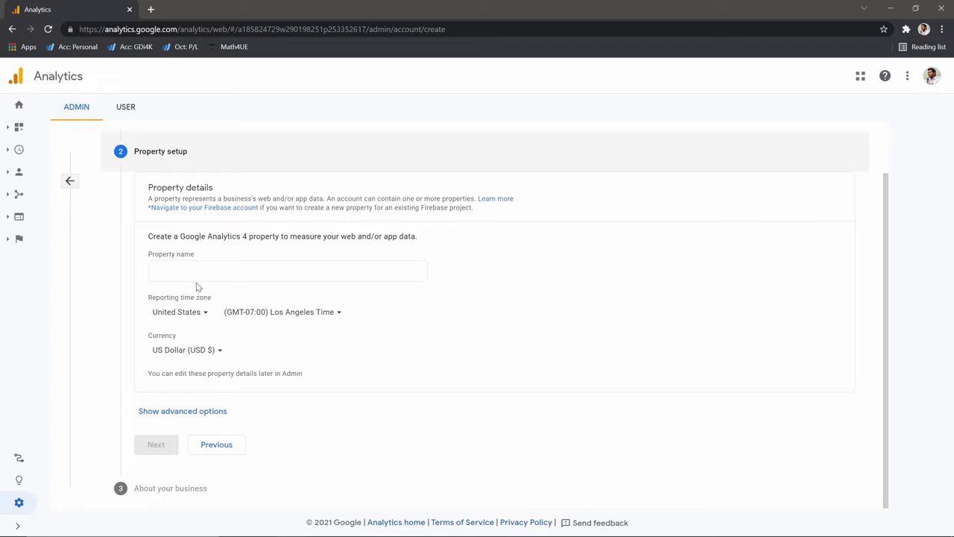
Step: Name the property MyTestApp and turn on creating a Universal Analytics property in the advanced options
left_click(187, 258)
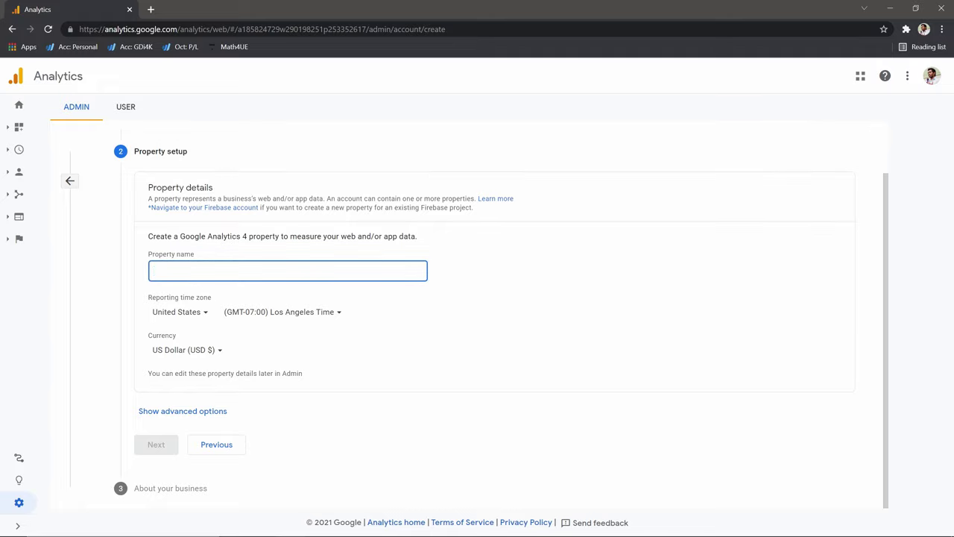
type("MyTestApp")
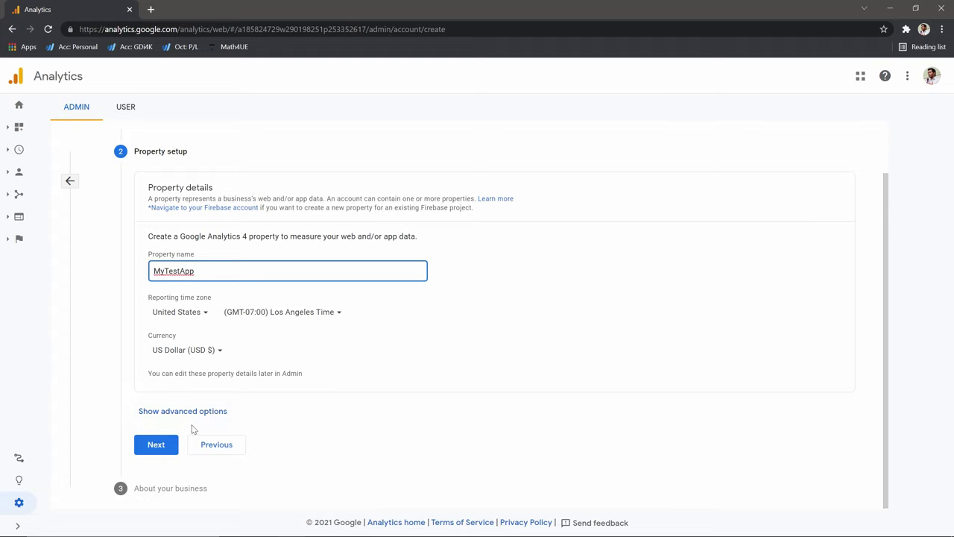
left_click(193, 418)
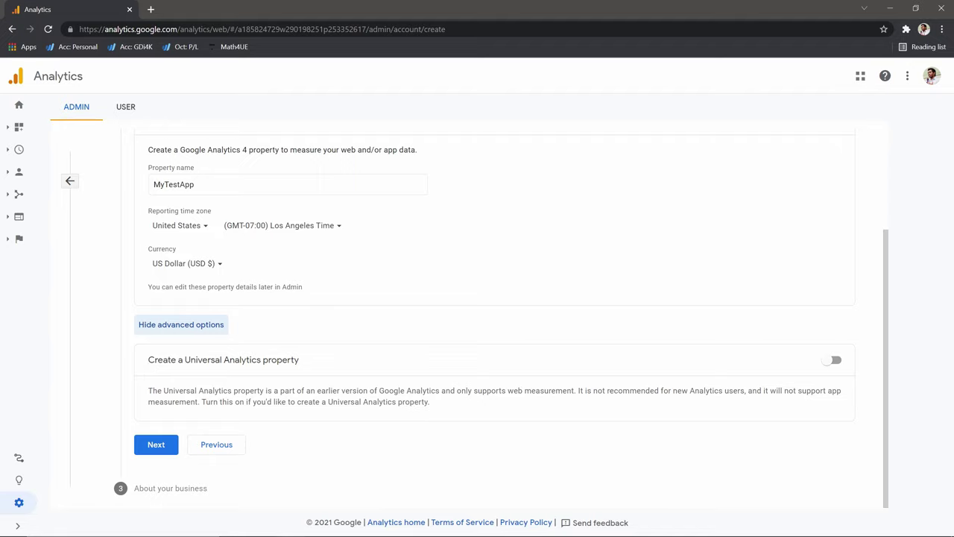
left_click(837, 361)
scroll(837, 362, "down", 2)
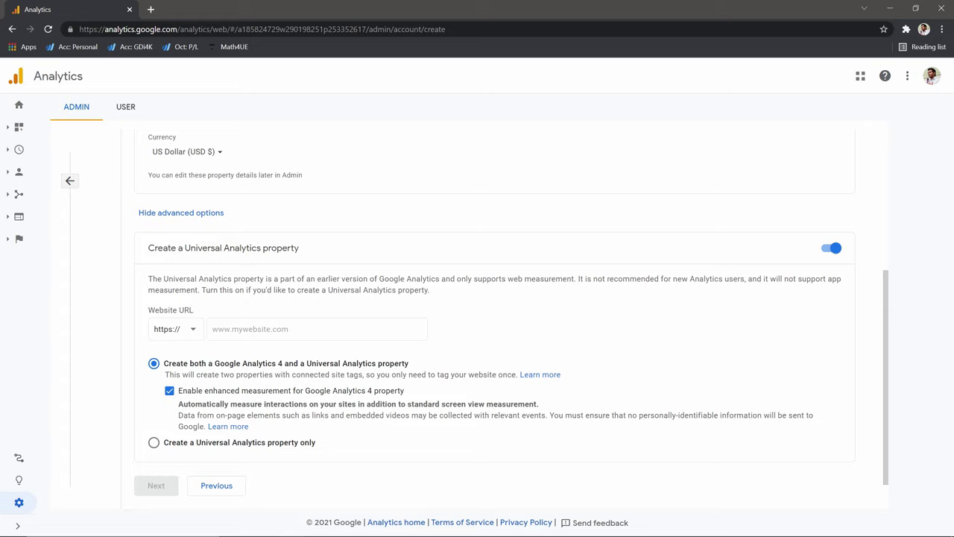
Step: Choose to create a Universal Analytics property only, enter sdfsd.com as the website URL and continue to the business details
left_click(154, 443)
left_click(224, 337)
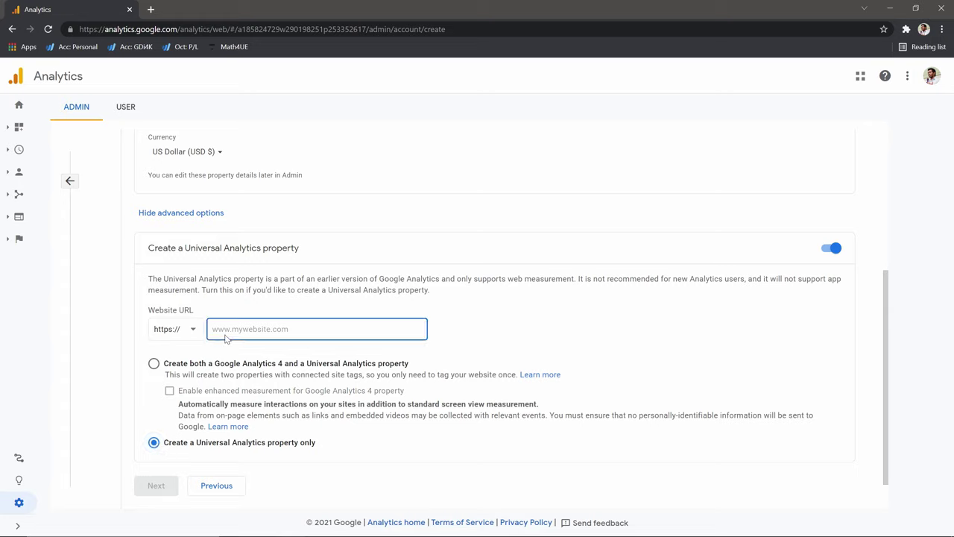
type("sdfsd.com")
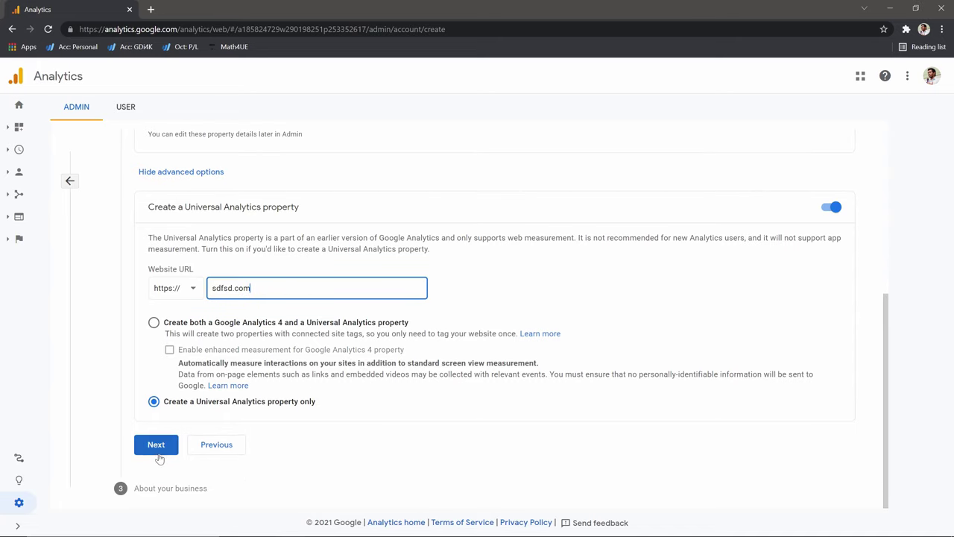
left_click(158, 453)
Step: Set the industry category to Games, business size to Small and purpose to measuring customer engagement, create the account and accept all terms
left_click(207, 344)
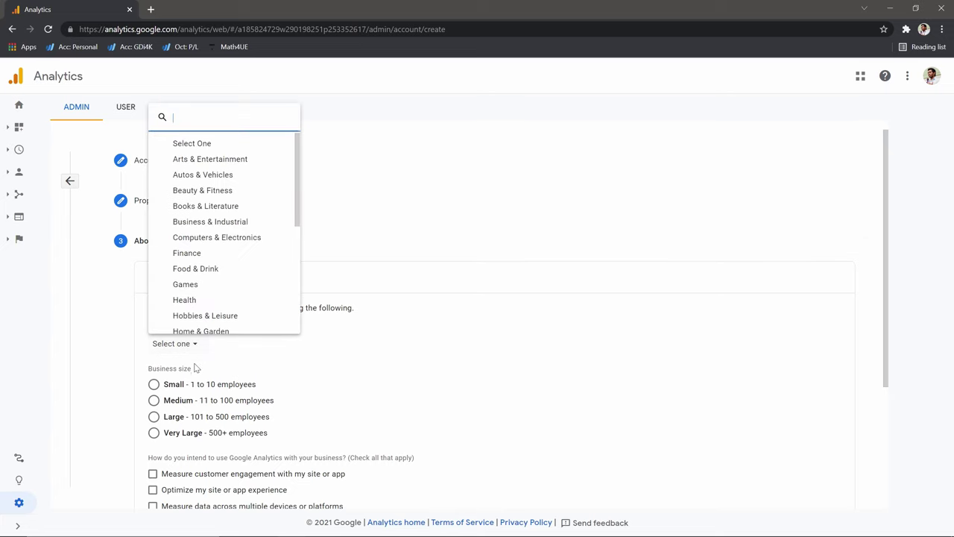
left_click(224, 286)
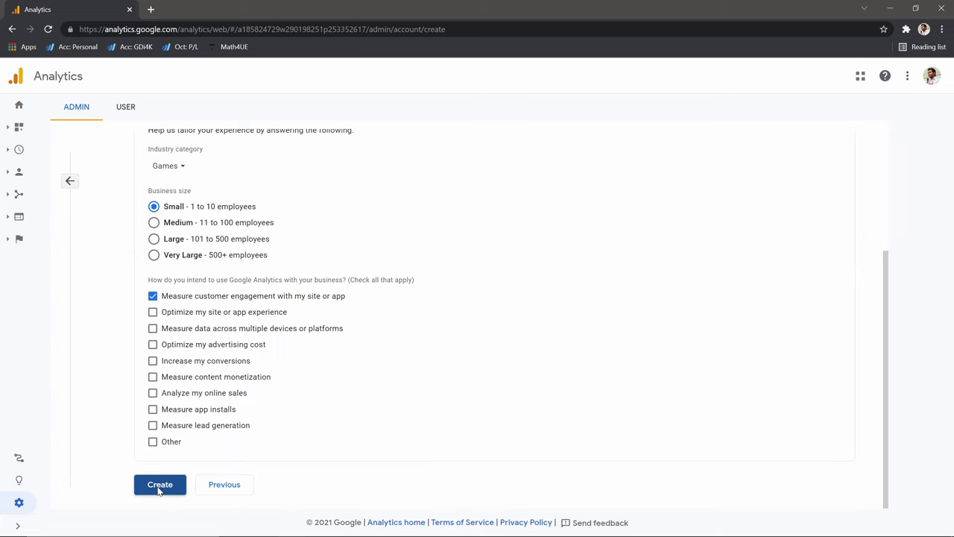
left_click(160, 486)
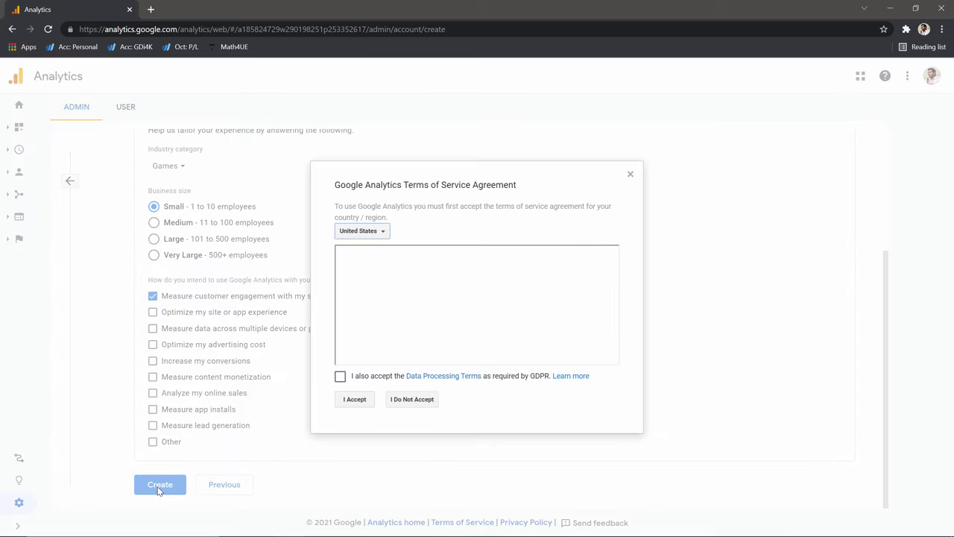
left_click(340, 376)
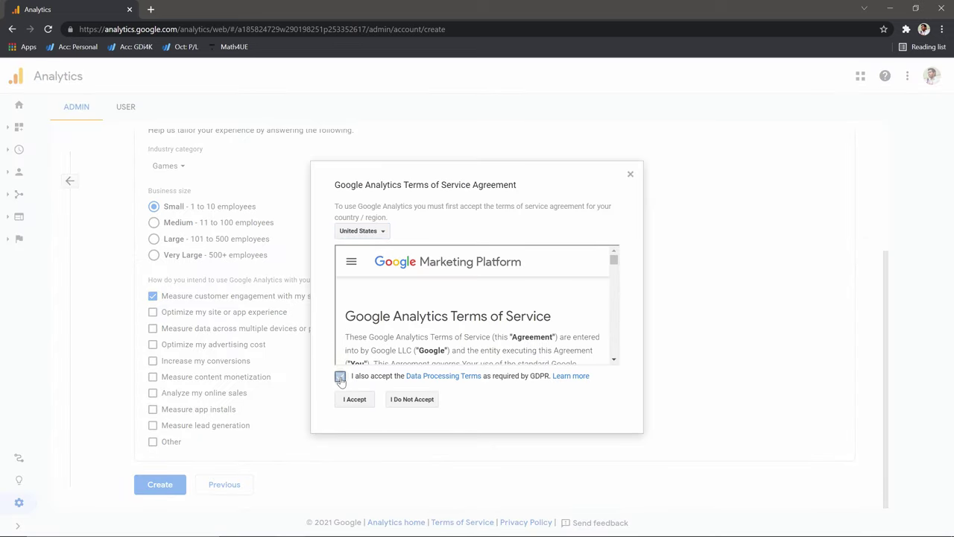
left_click(355, 399)
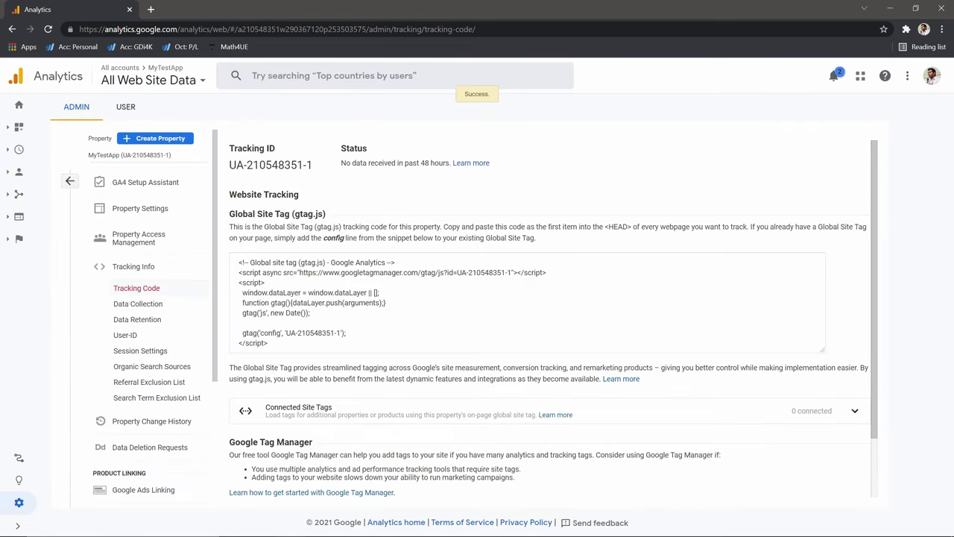
Step: Copy the new property's tracking ID and paste it into the Tracking Id of the GoogleAnalyticsManager actor in Unreal Editor
left_click_drag(229, 165, 314, 166)
key("ctrl+c")
mouse_move(411, 523)
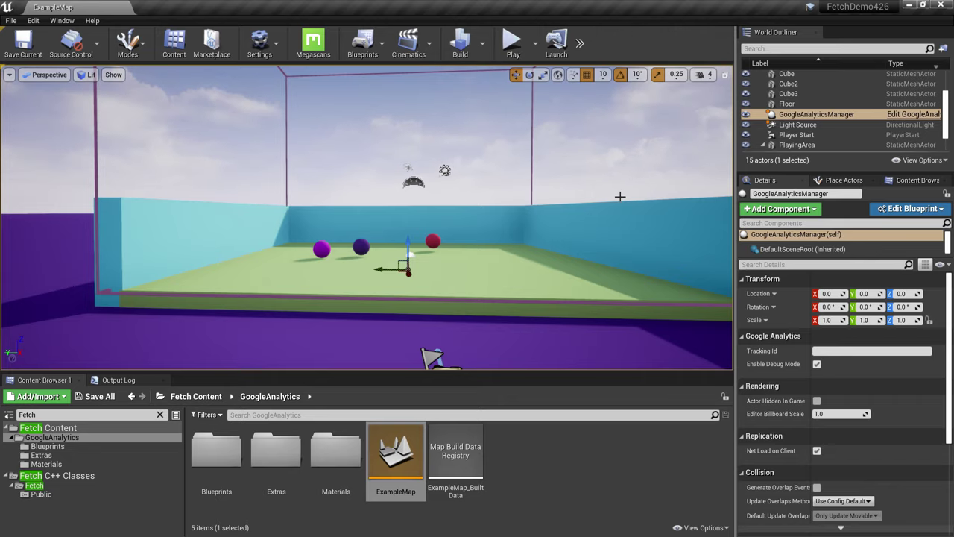
scroll(839, 106, "up", 5)
scroll(840, 106, "down", 3)
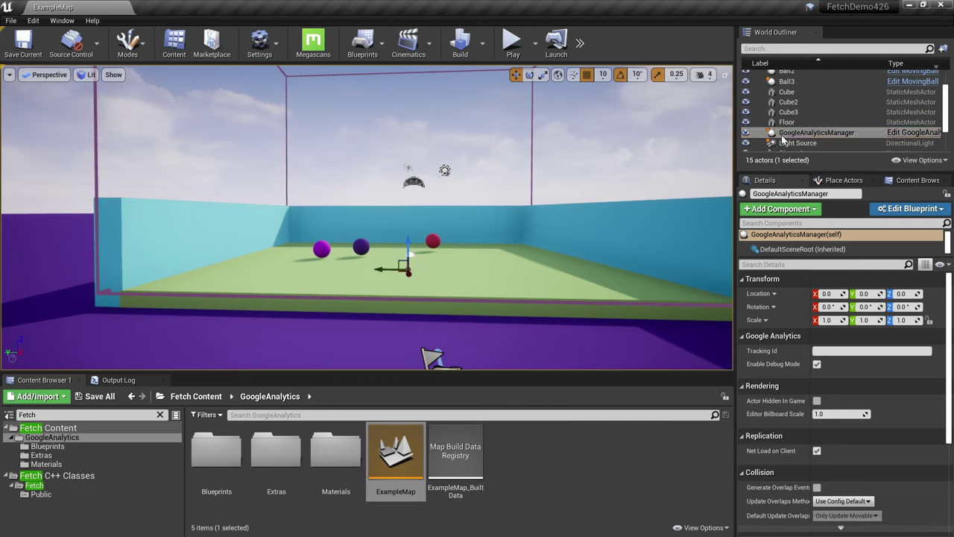
left_click(824, 133)
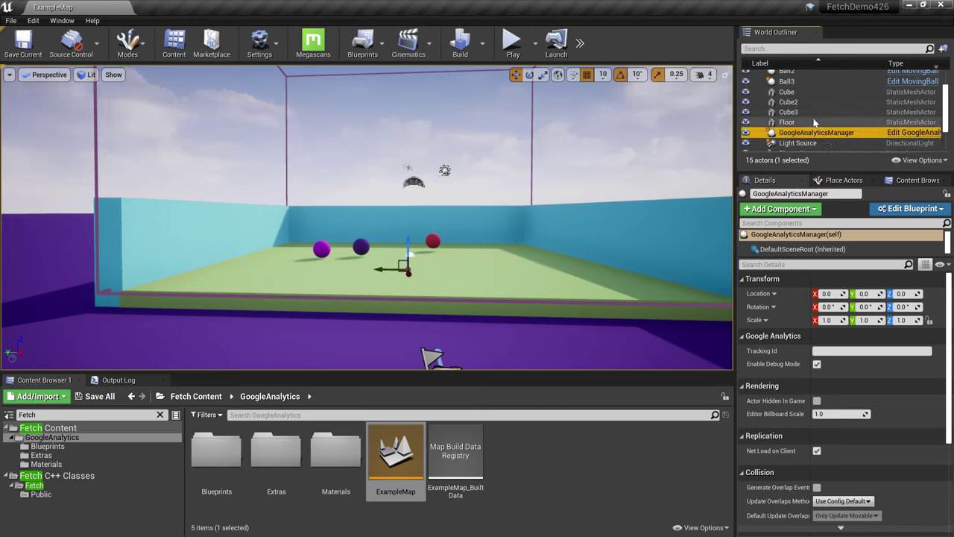
left_click(857, 350)
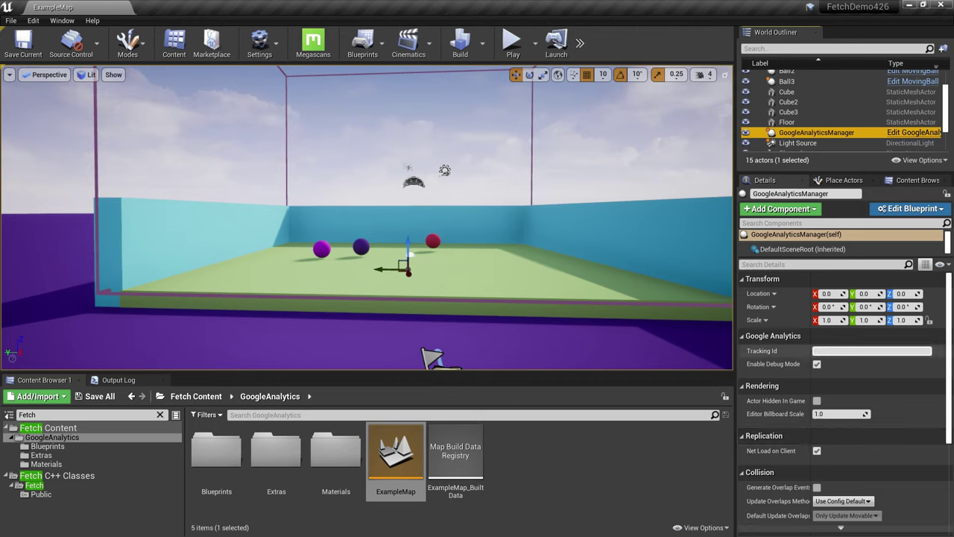
left_click(858, 350)
key("ctrl+v")
key("Return")
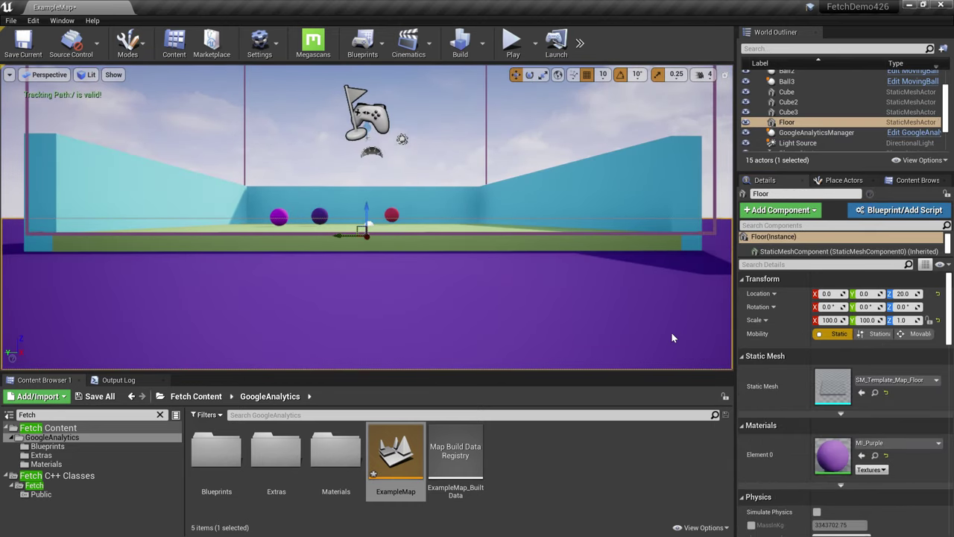
Step: Test-play ExampleMap, move the character onto the green playing area and run among the balls, and end the session
key("alt+p")
left_click(673, 338)
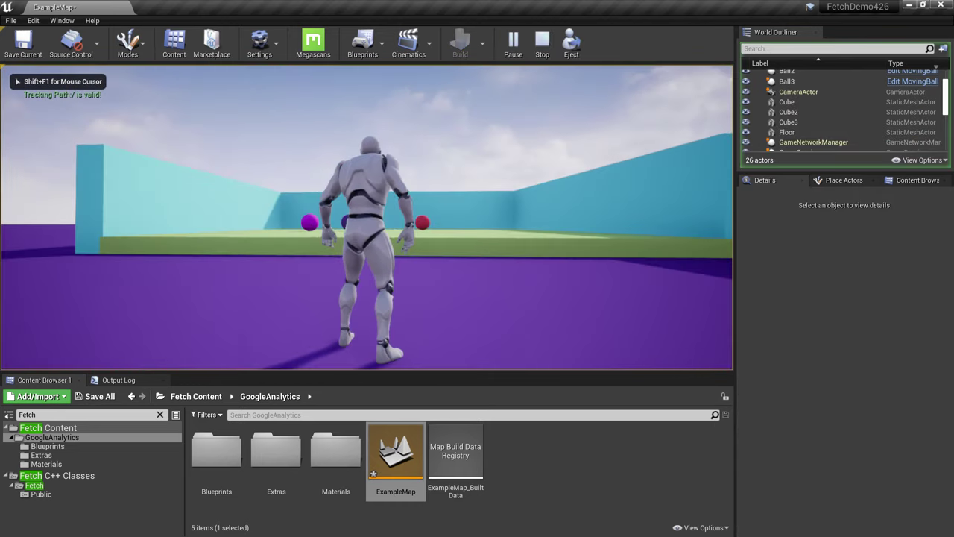
key("w")
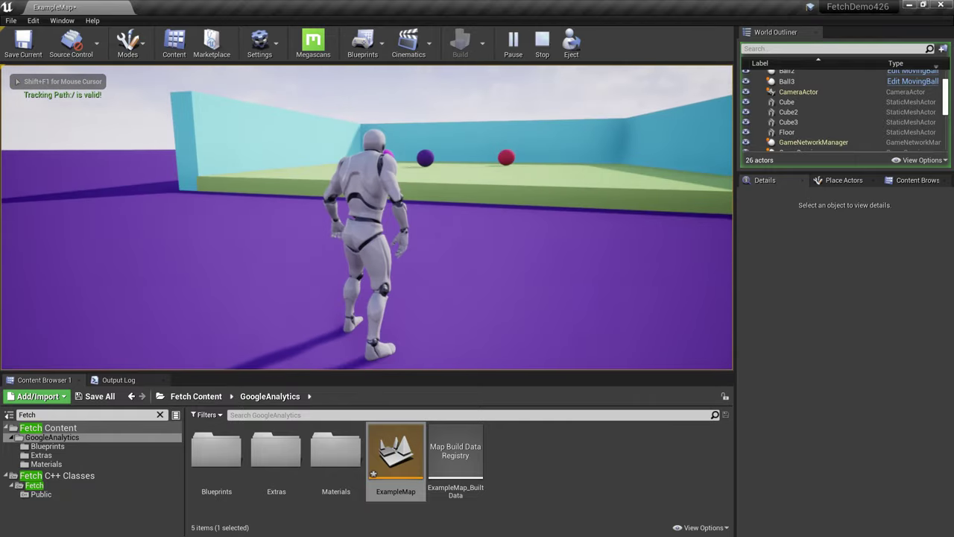
key("w")
key("space")
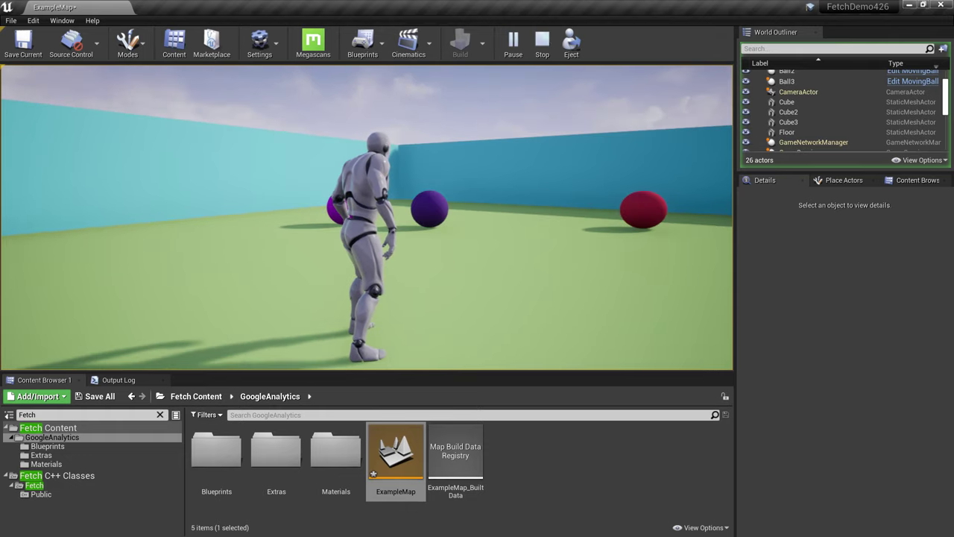
key("w")
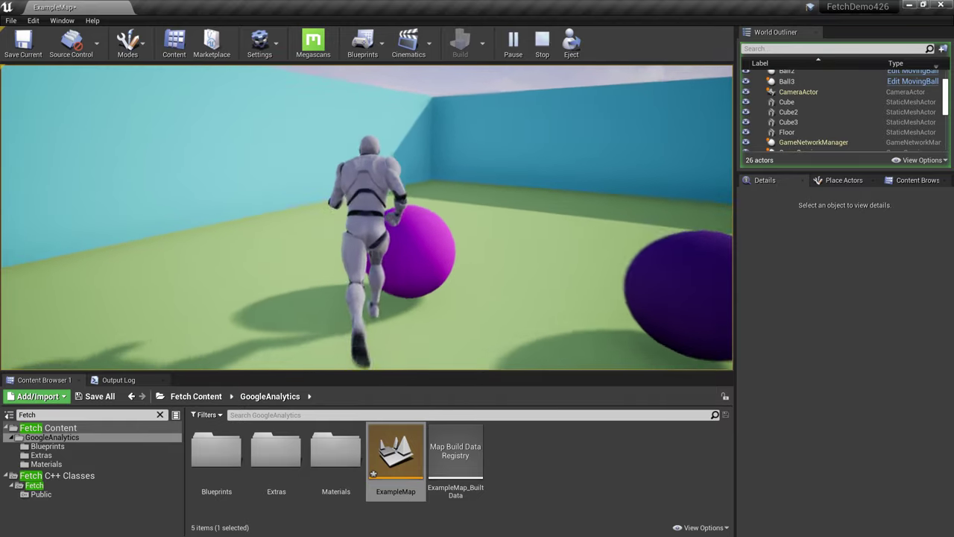
key("w")
key("w")
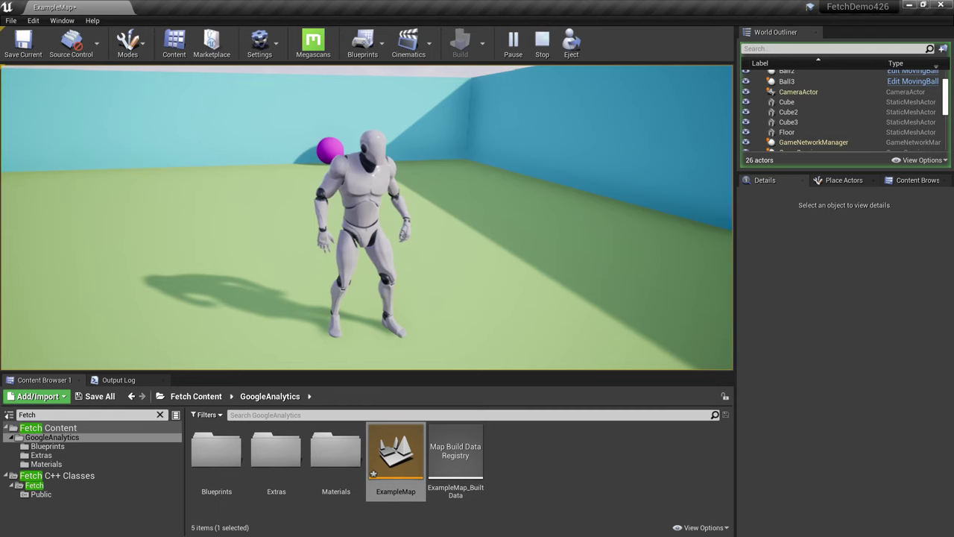
key("Escape")
Step: Turn off Enable Debug Mode on the GoogleAnalyticsManager actor and save the map
left_click(817, 133)
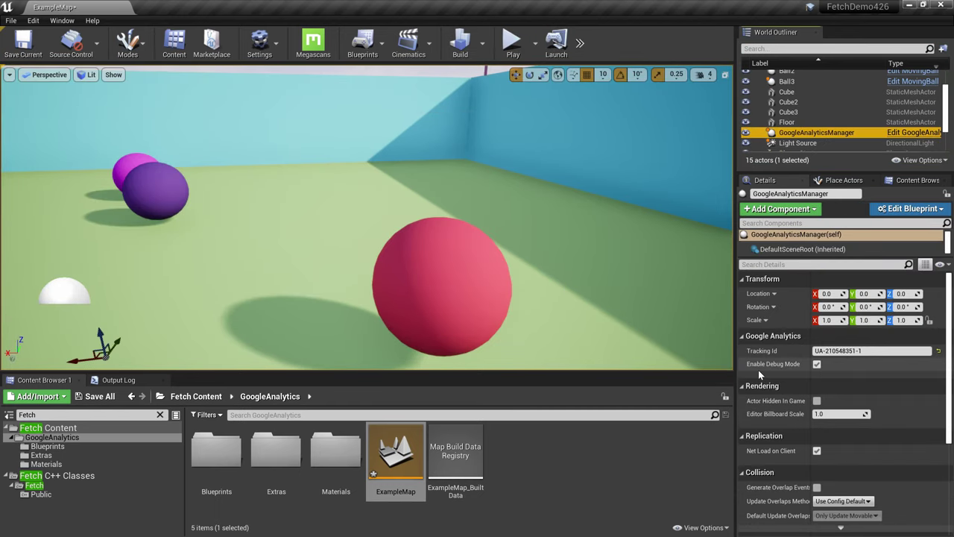
left_click(817, 365)
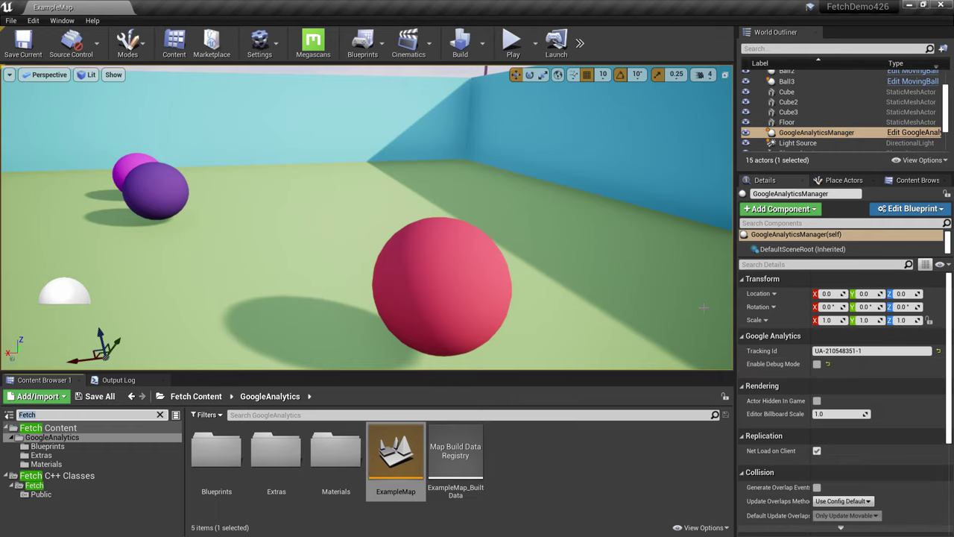
right_click_drag(367, 218, 278, 217)
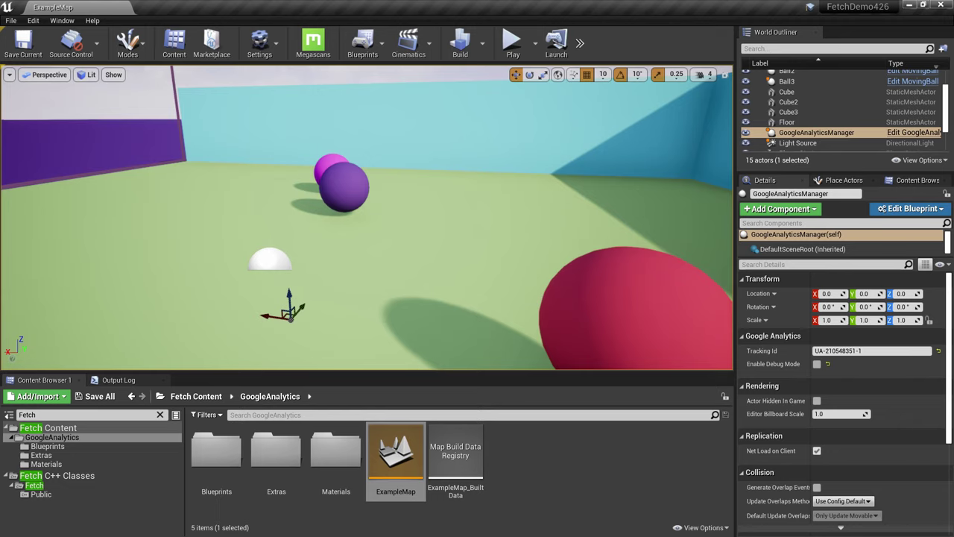
Step: Start another play session and jump the character onto the green playing area in front of the balls
key("alt+p")
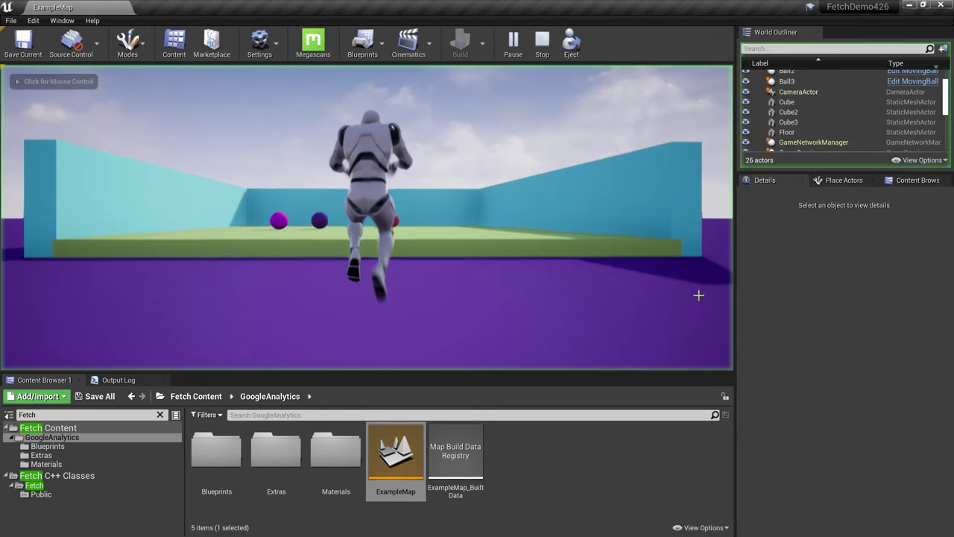
key("w")
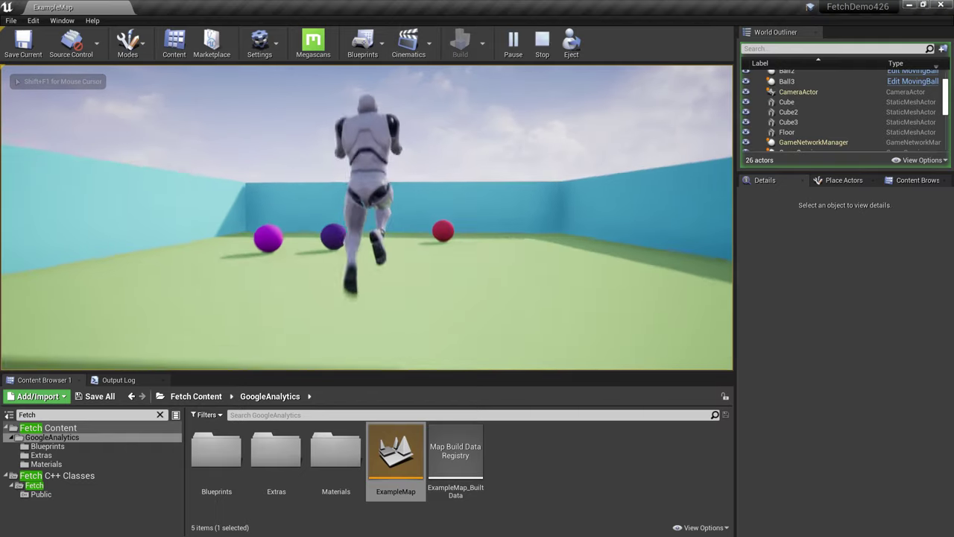
key("space")
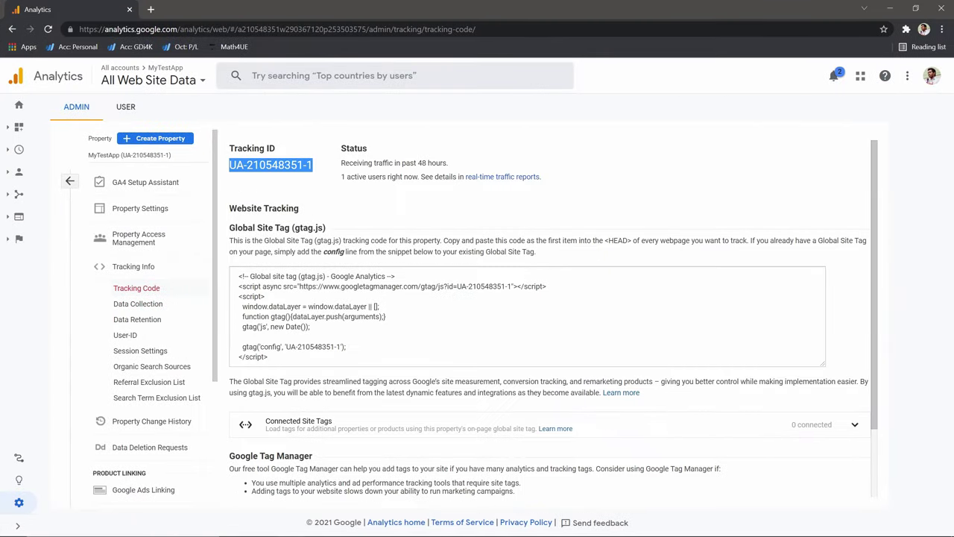
Step: Check the Realtime Overview report for MyTestApp in Google Analytics, and end the play session in Unreal Editor
left_click(76, 106)
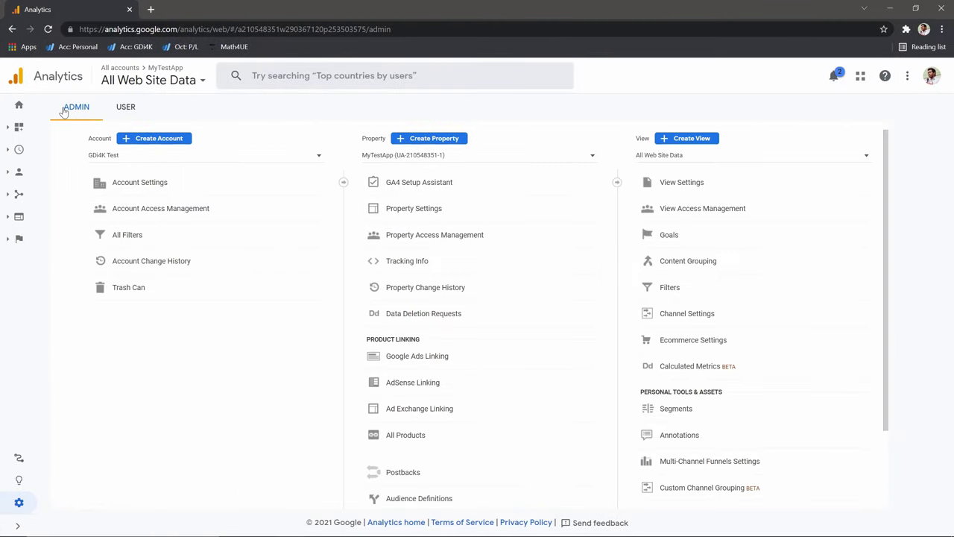
left_click(22, 108)
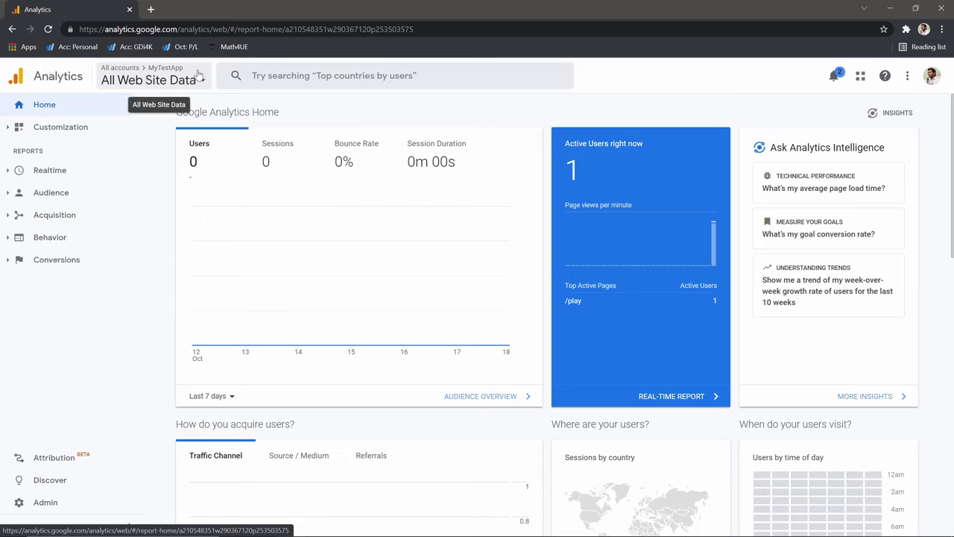
left_click(56, 176)
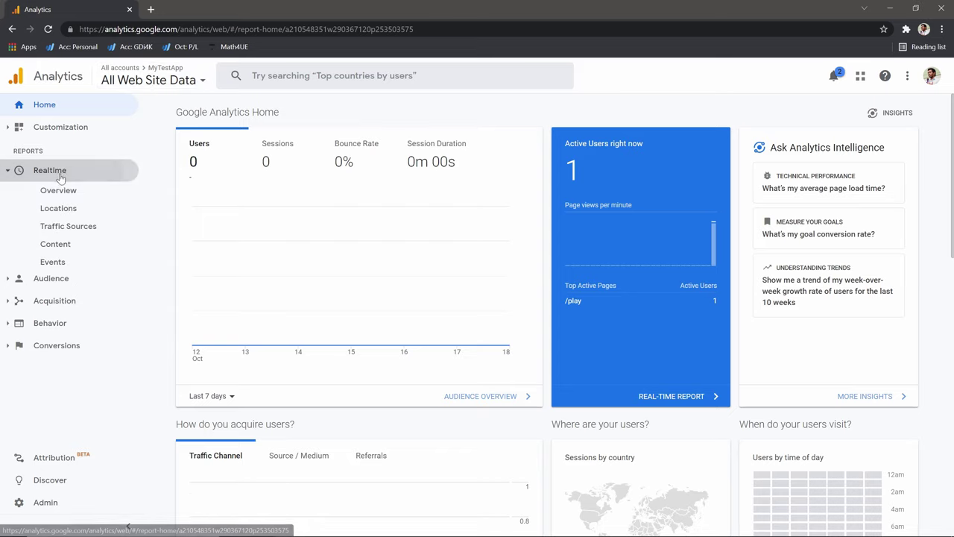
left_click(68, 190)
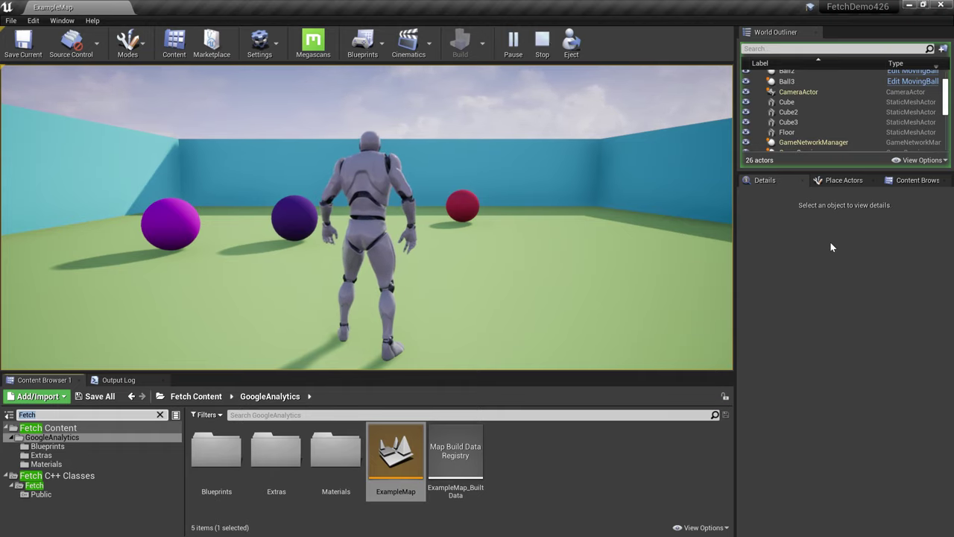
key("Escape")
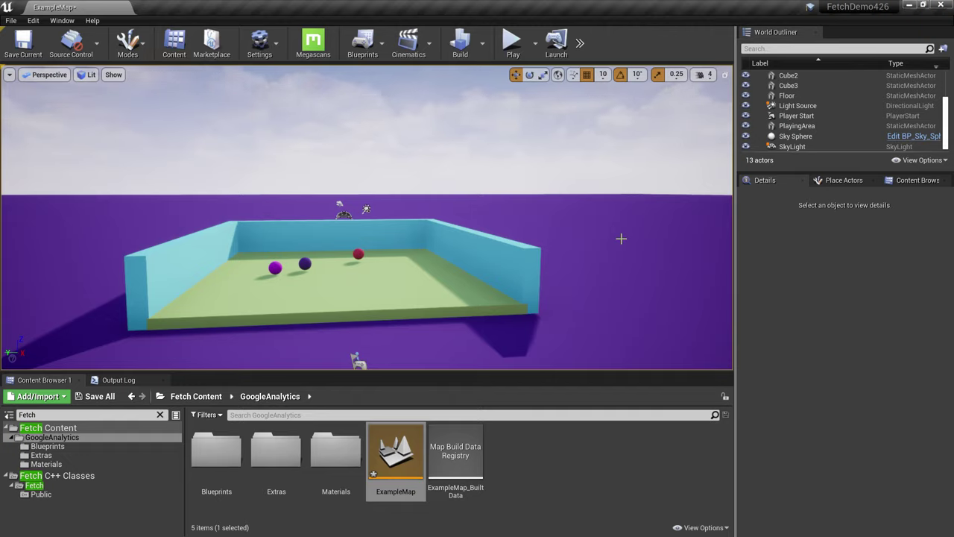
Step: Create a Blueprint class named MyGAManager in the GoogleAnalytics folder with GoogleAnalyticsManager as its parent class
right_click(567, 485)
left_click(618, 217)
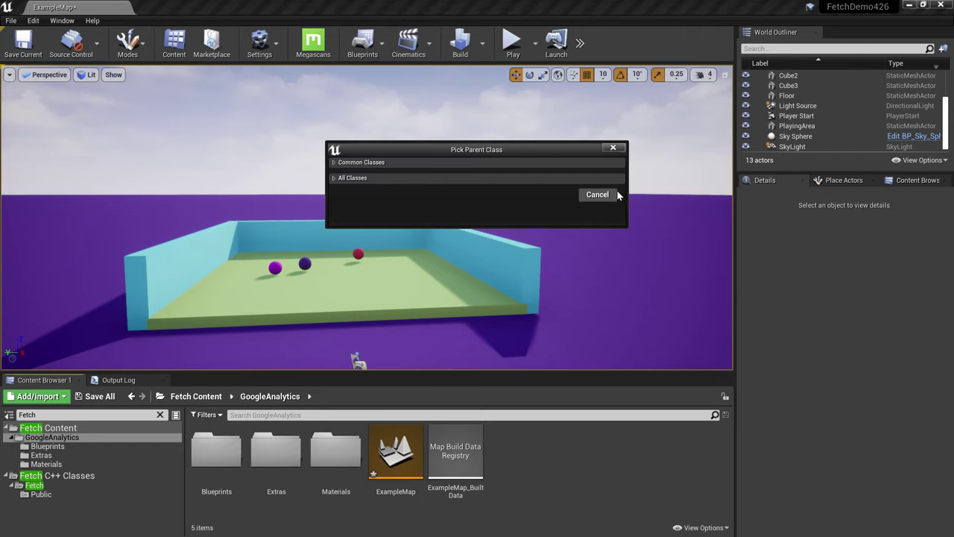
left_click(334, 179)
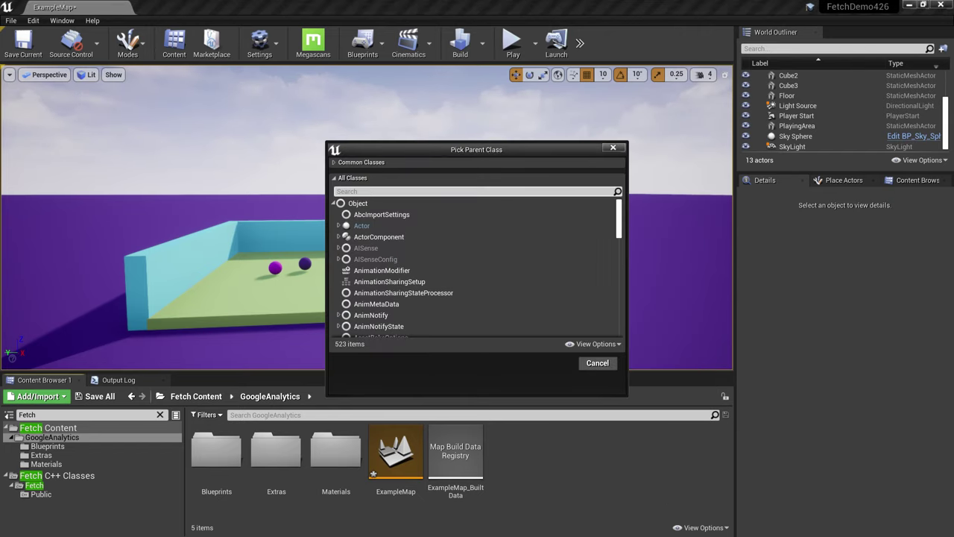
type("Goog")
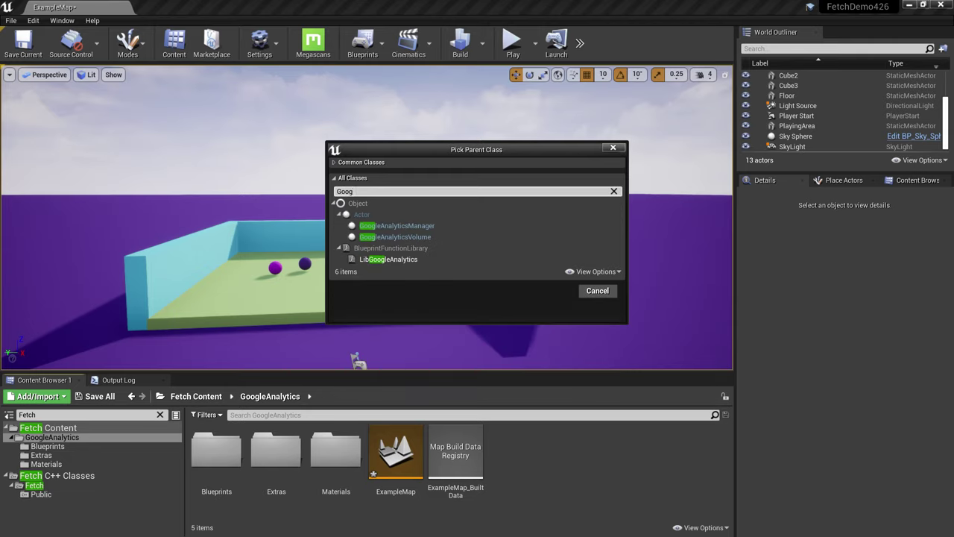
left_click(407, 226)
left_click(554, 292)
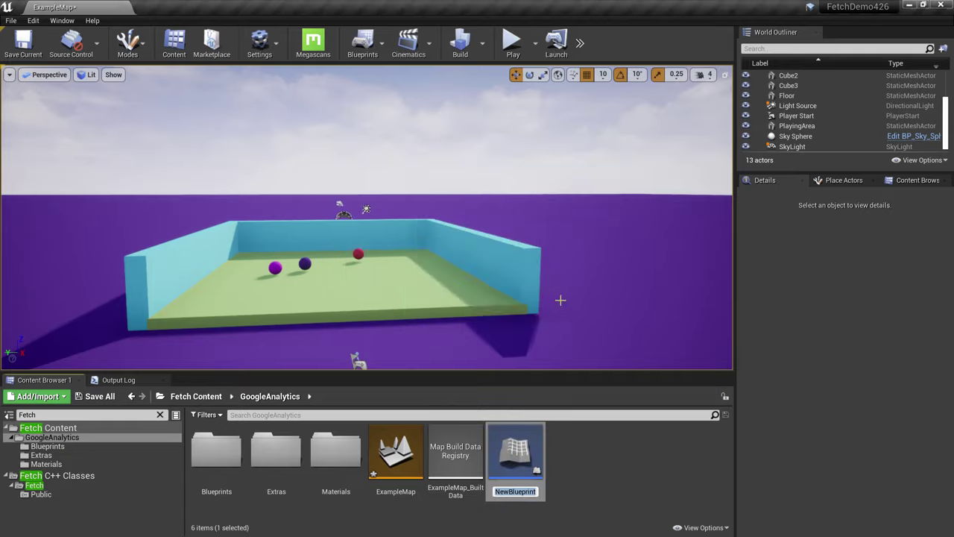
type("M")
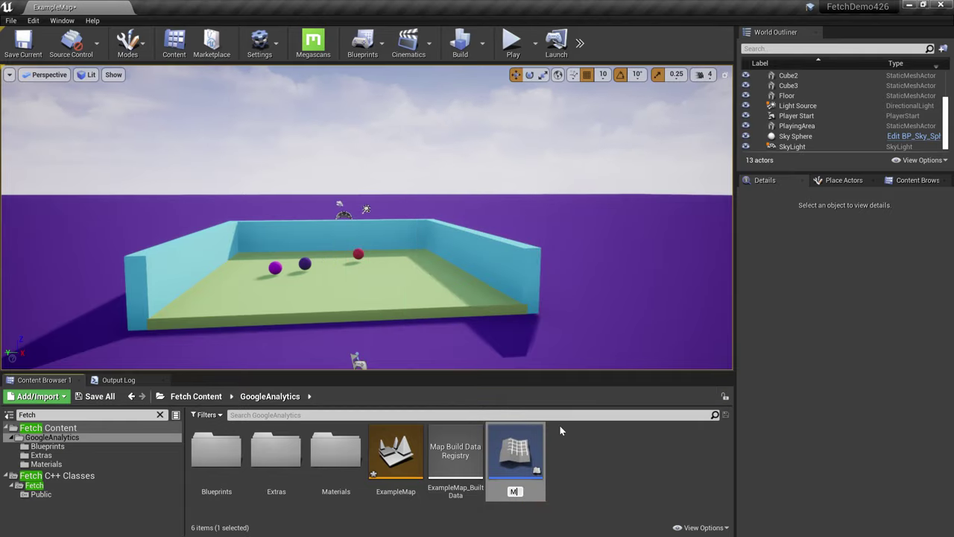
type("yGAManager")
key("Return")
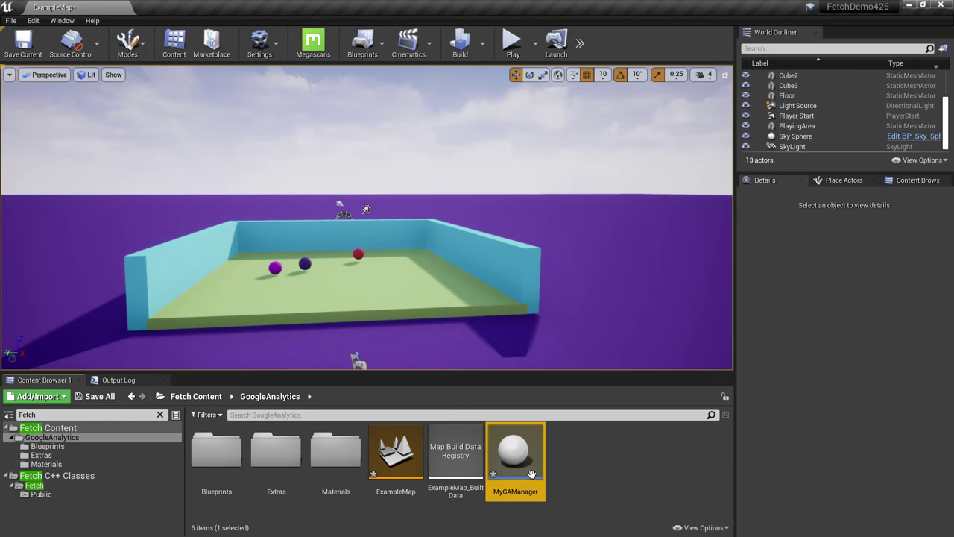
Step: Place MyGAManager in the level beside the playing area and paste the copied tracking ID into its Tracking Id
left_click_drag(531, 474, 601, 246)
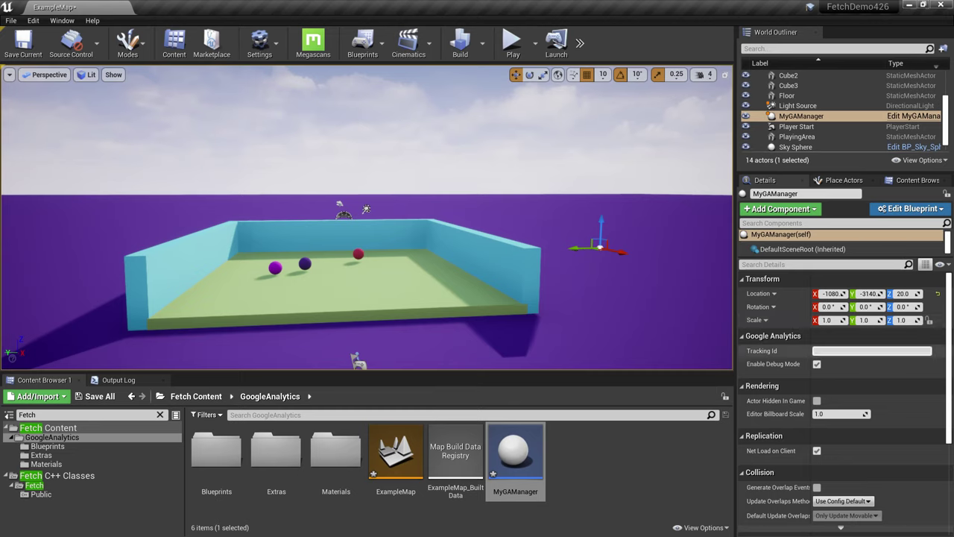
key("ctrl+v")
key("Return")
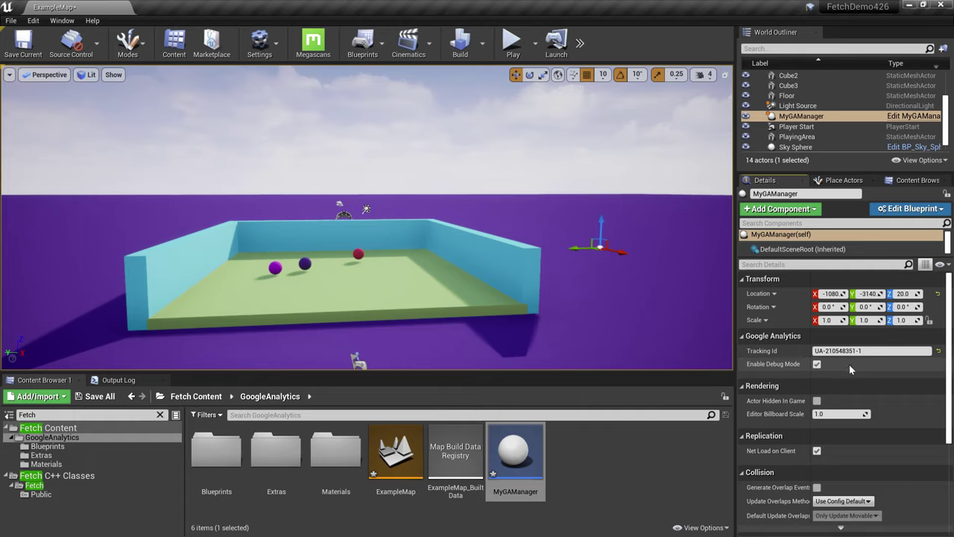
right_click_drag(680, 310, 653, 309)
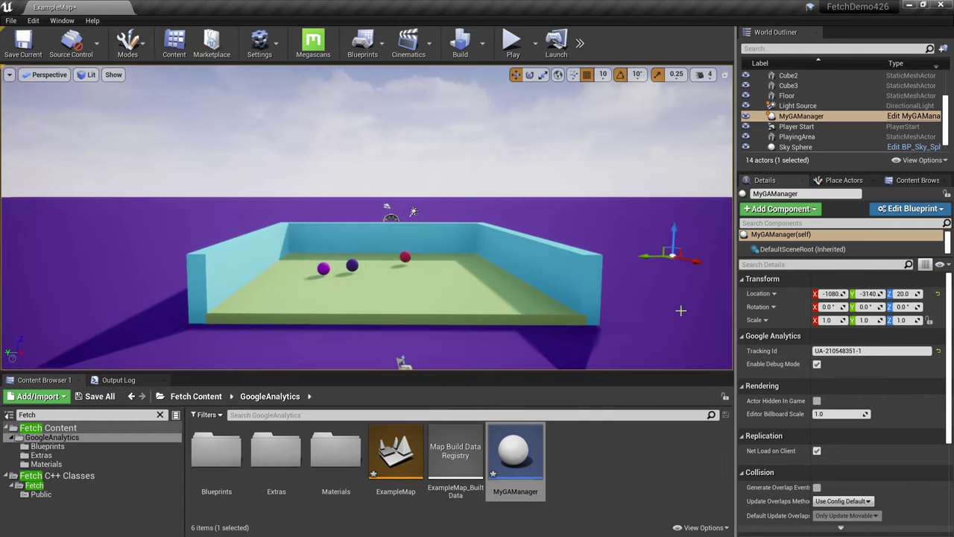
Step: Start a play session to test MyGAManager, walk the character towards the playing area, and end the session
key("alt+p")
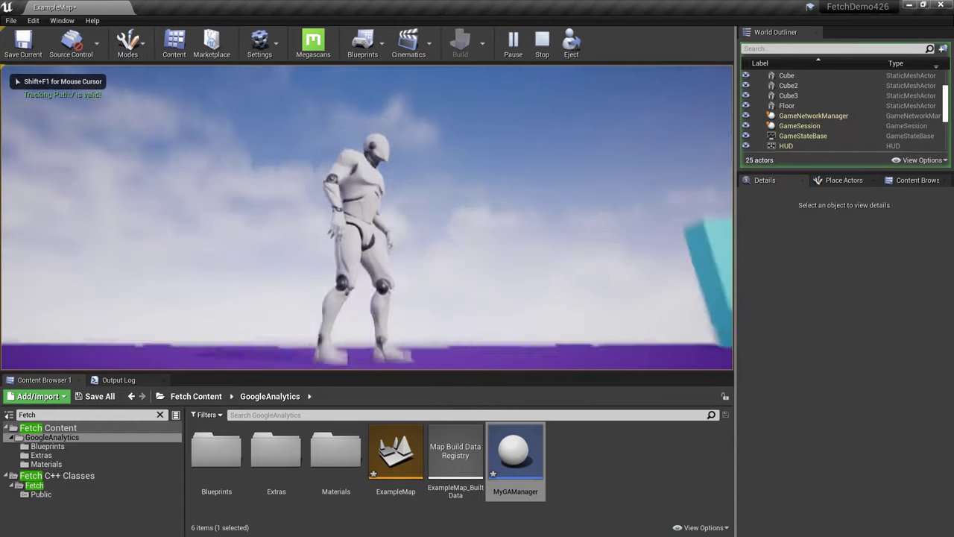
key("w")
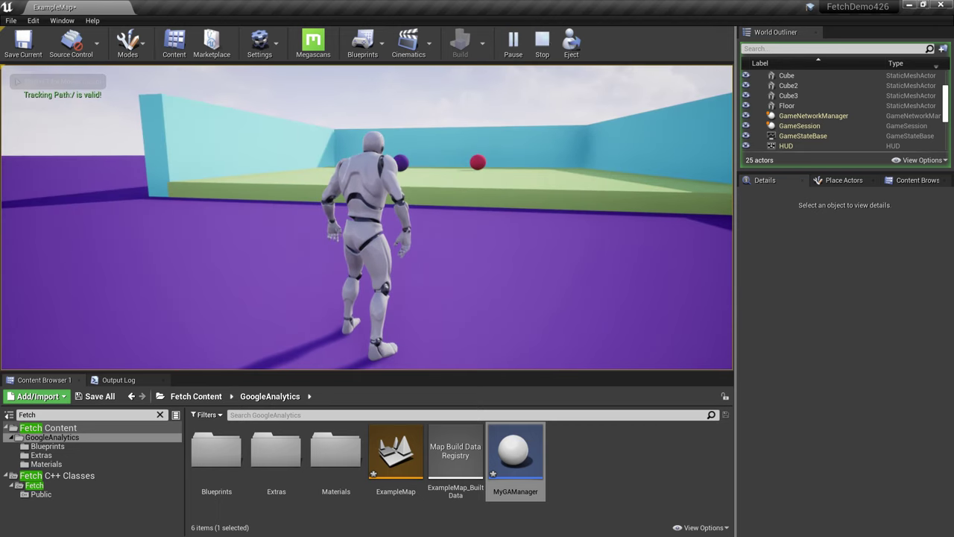
key("Escape")
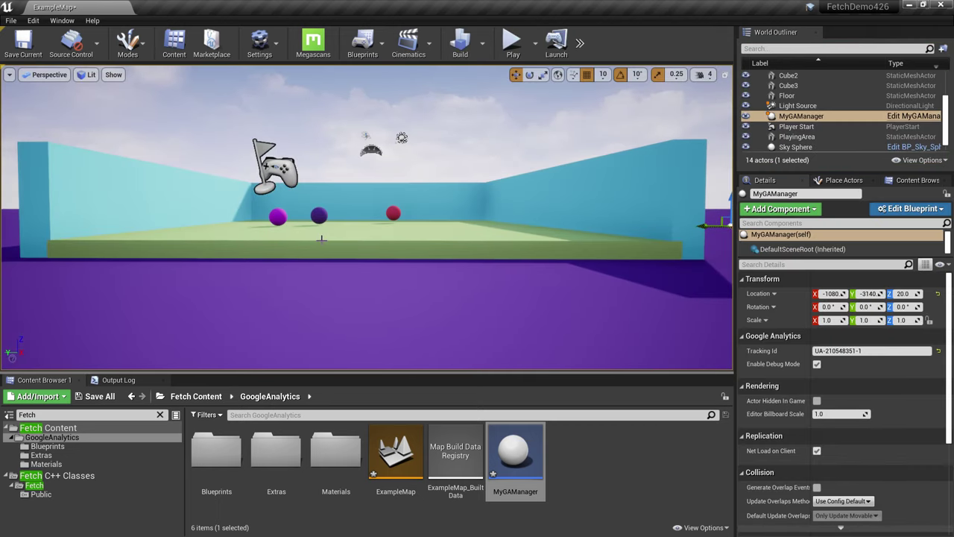
Step: Find the GoogleAnalyticsVolume class among all placeable actors and place one on the green playing area
right_click_drag(321, 238, 295, 300)
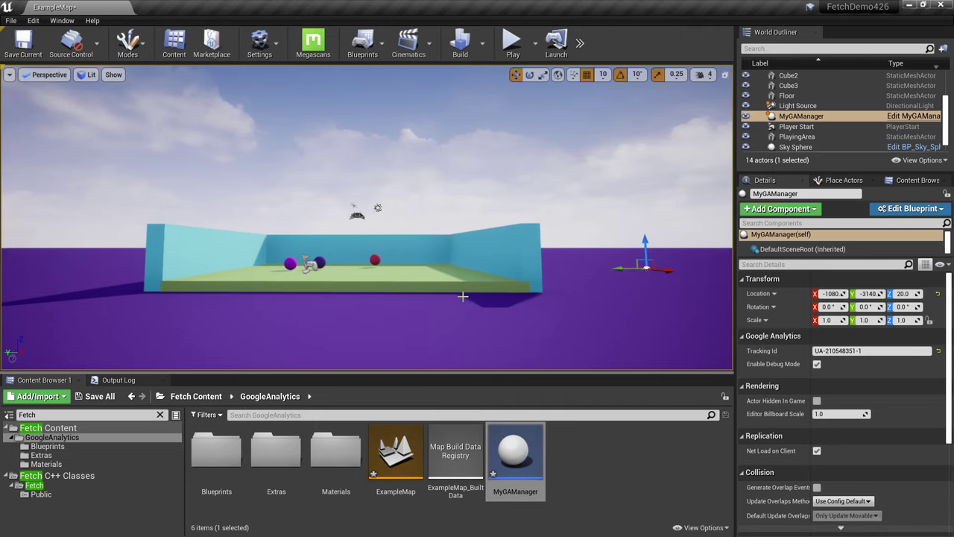
left_click(844, 179)
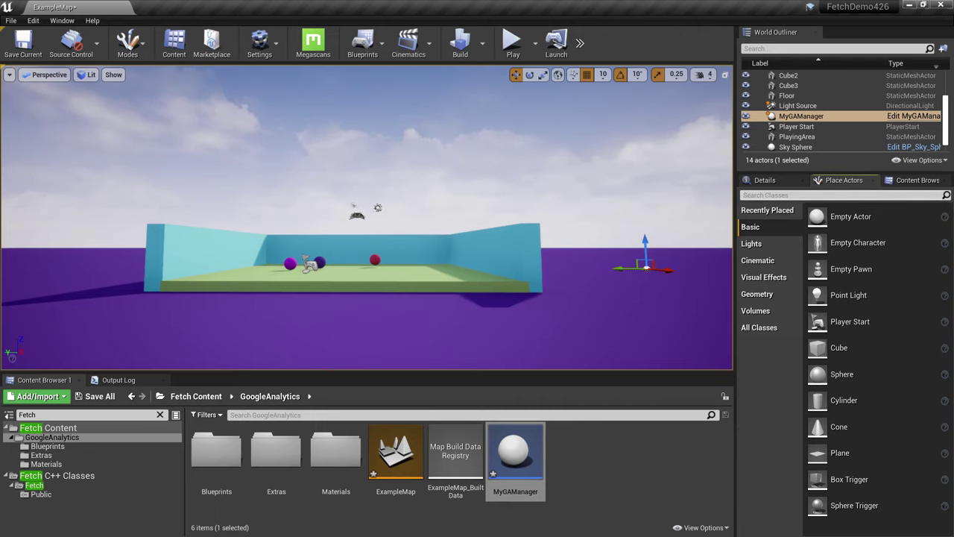
left_click(761, 329)
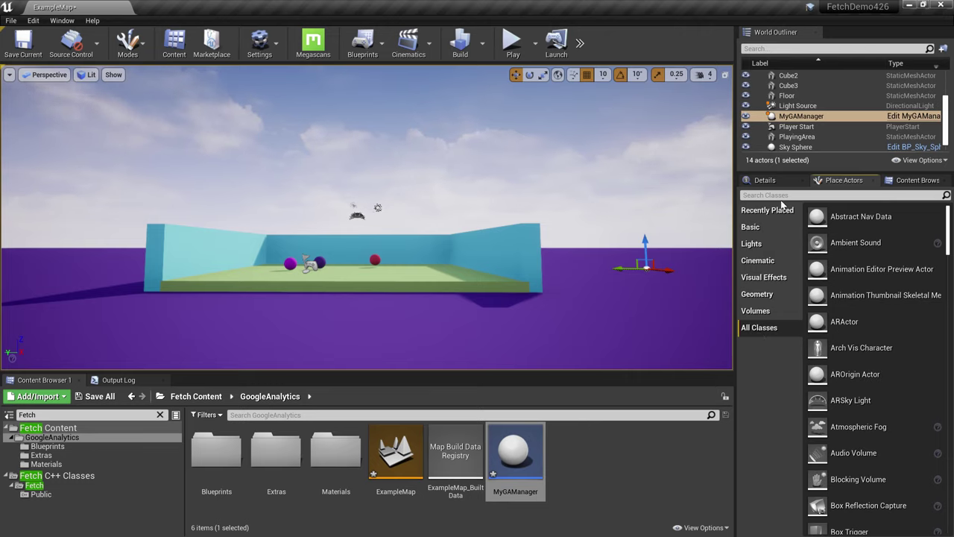
type("Google")
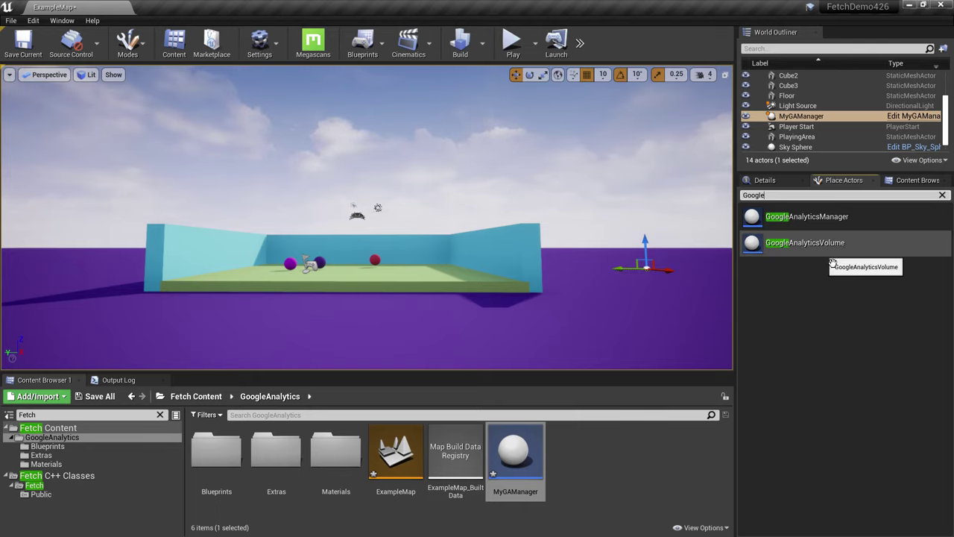
left_click_drag(834, 261, 384, 261)
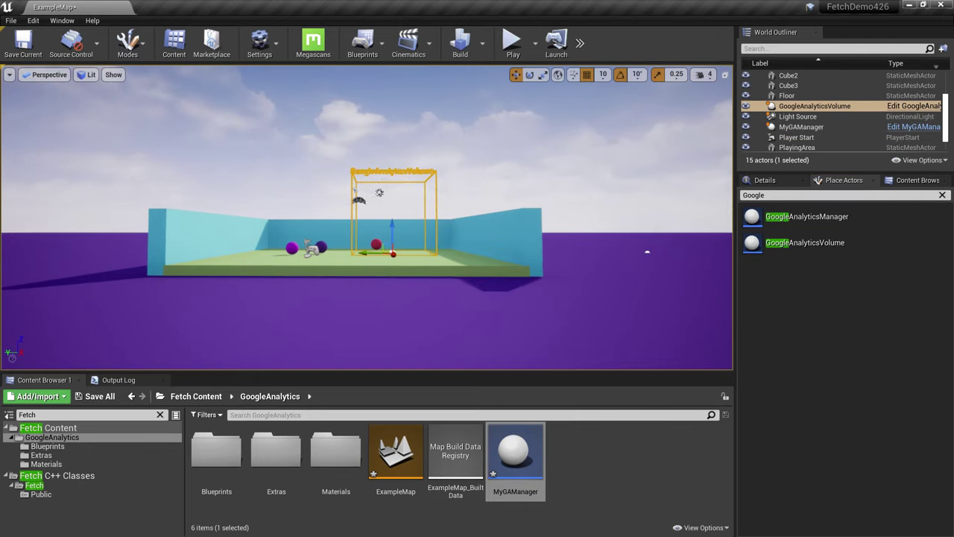
Step: Scale the GoogleAnalyticsVolume to about 3.25 × 3.25 × 2.5 and position it so it encloses the playing area
key("f")
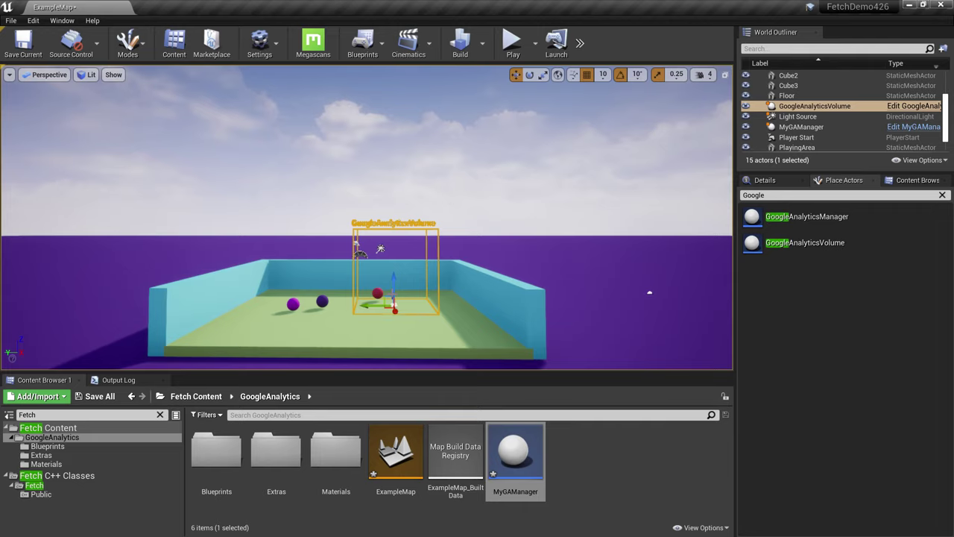
key("e")
key("r")
left_click_drag(395, 307, 512, 355)
left_click_drag(409, 321, 422, 333)
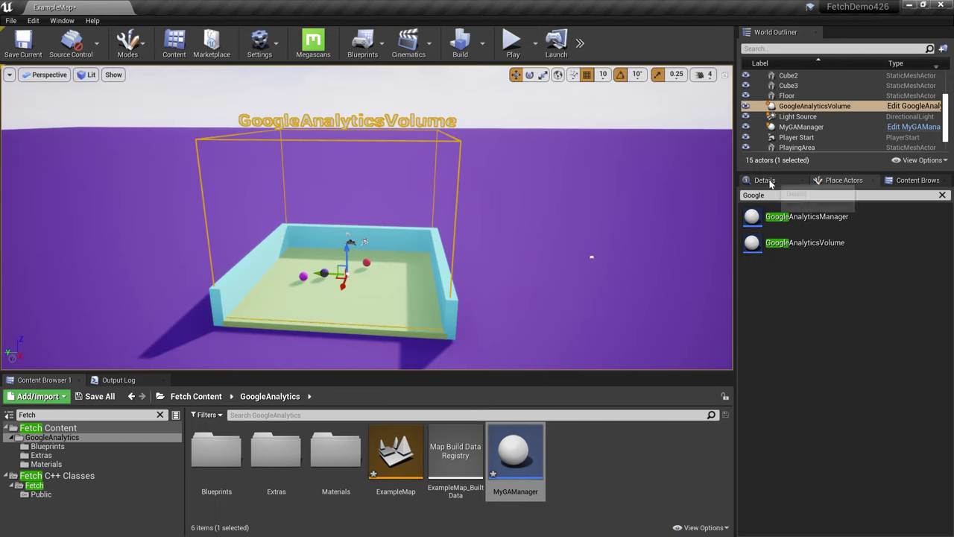
Step: Set the GoogleAnalyticsVolume's Page Path to /play and keep / as its Outer Page Path
left_click(770, 181)
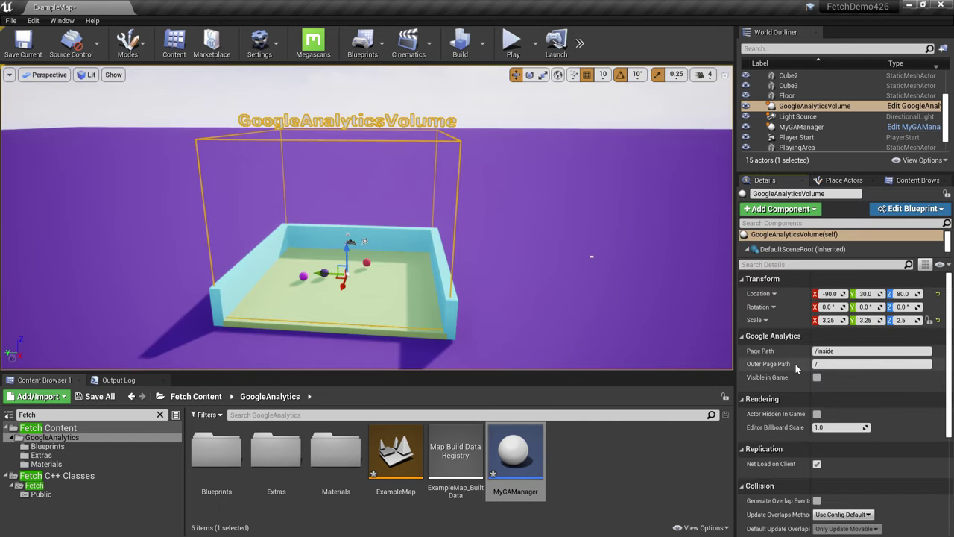
left_click(828, 350)
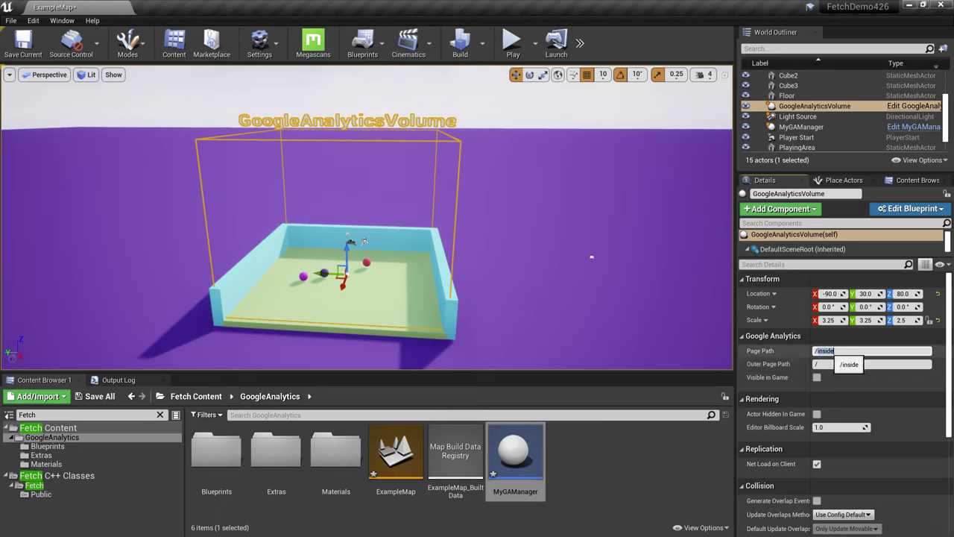
type("/play")
left_click(874, 364)
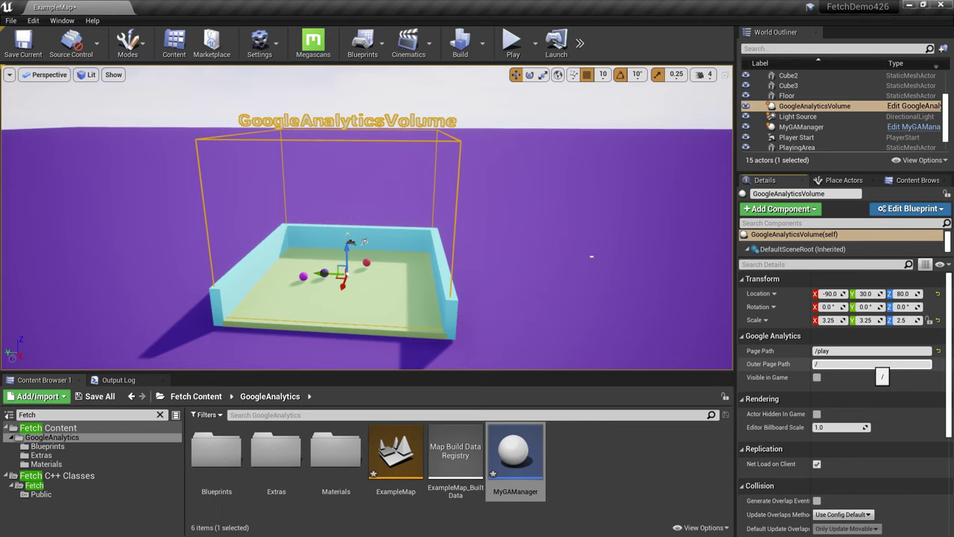
left_click(704, 312)
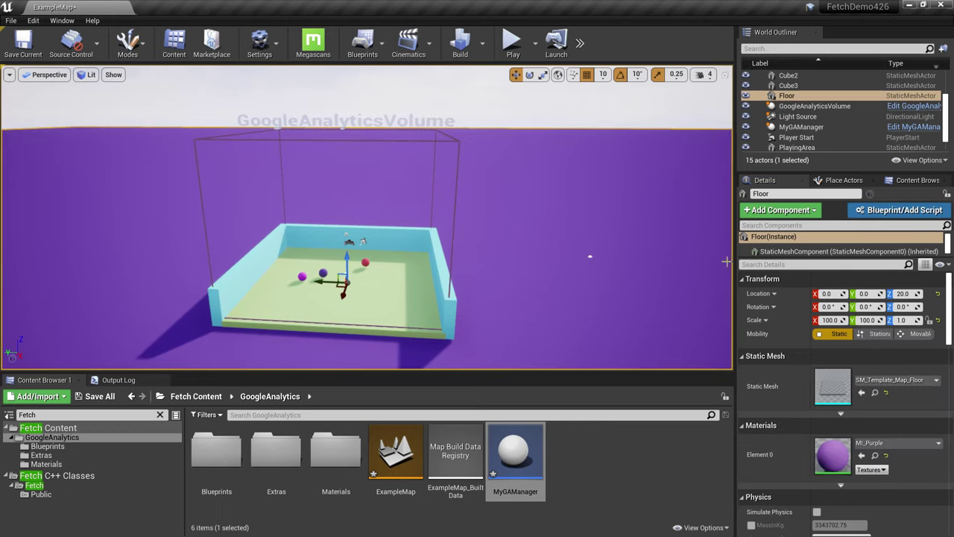
Step: Test the volume in a play session by jumping the character onto the playing area and back out, and end the session
right_click_drag(704, 312, 701, 328)
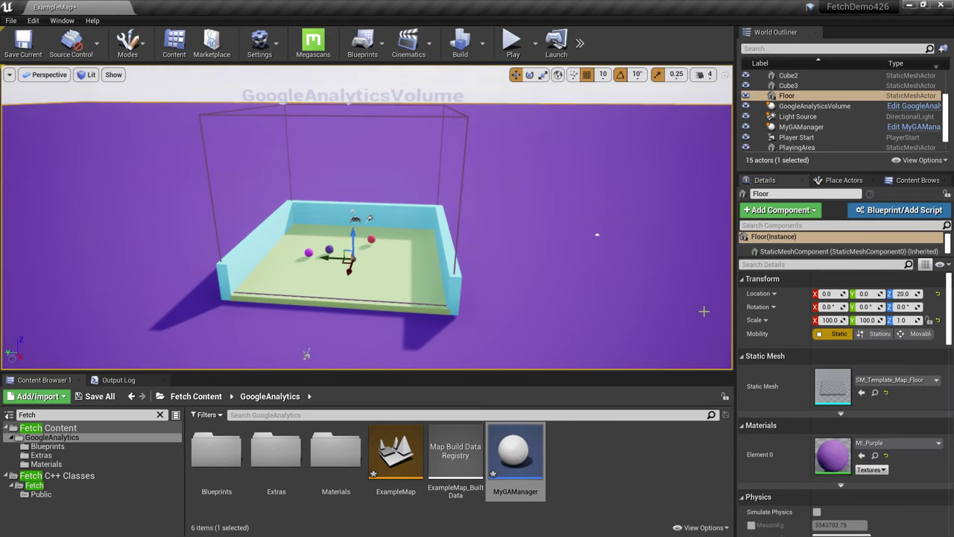
key("alt+p")
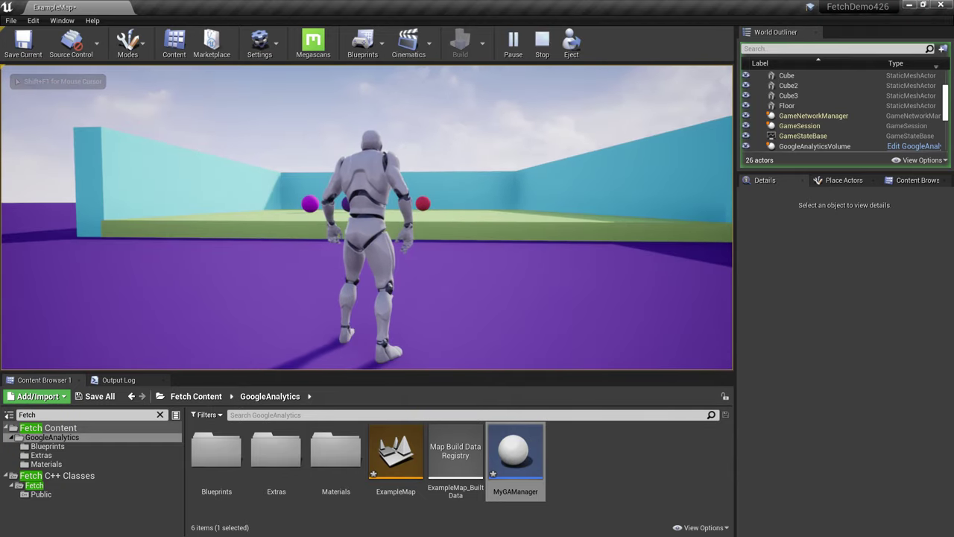
key("w")
key("space")
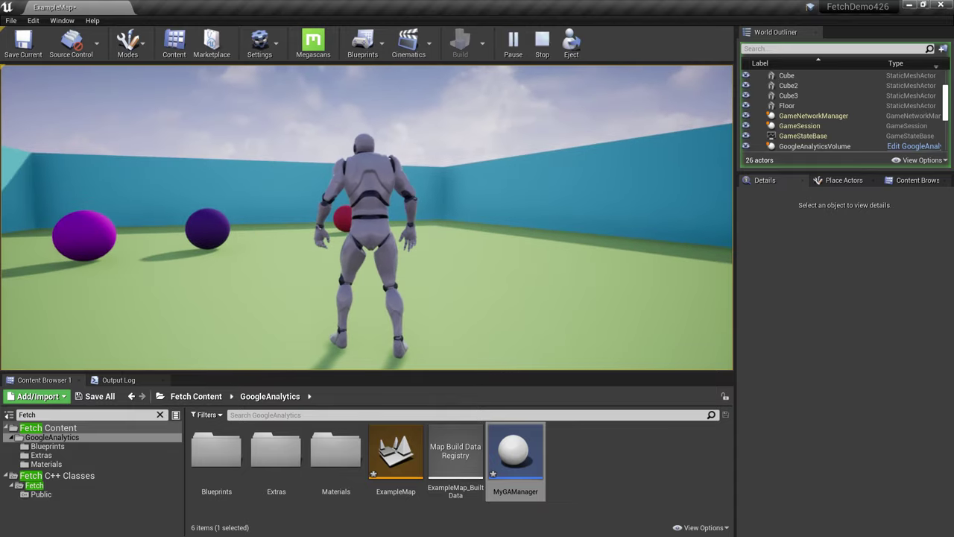
key("w")
key("space")
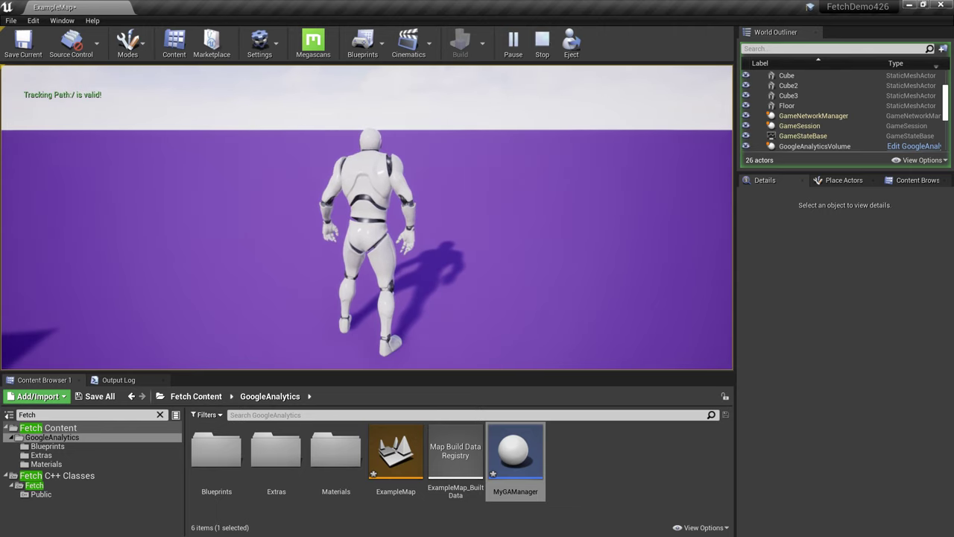
key("Escape")
Step: Review the GoogleAnalyticsVolume's page paths, and run the character into the magenta ball in a new play session
left_click(815, 106)
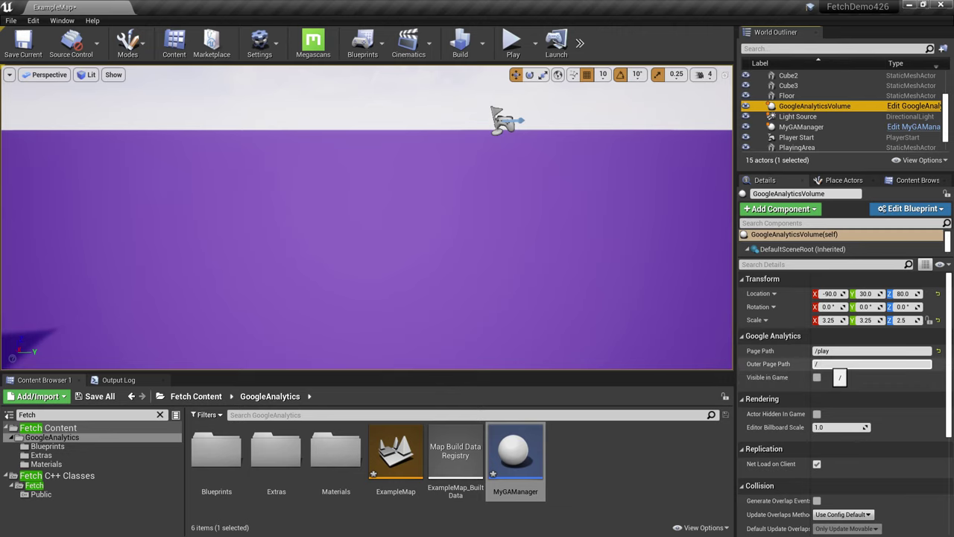
right_click_drag(543, 177, 619, 185)
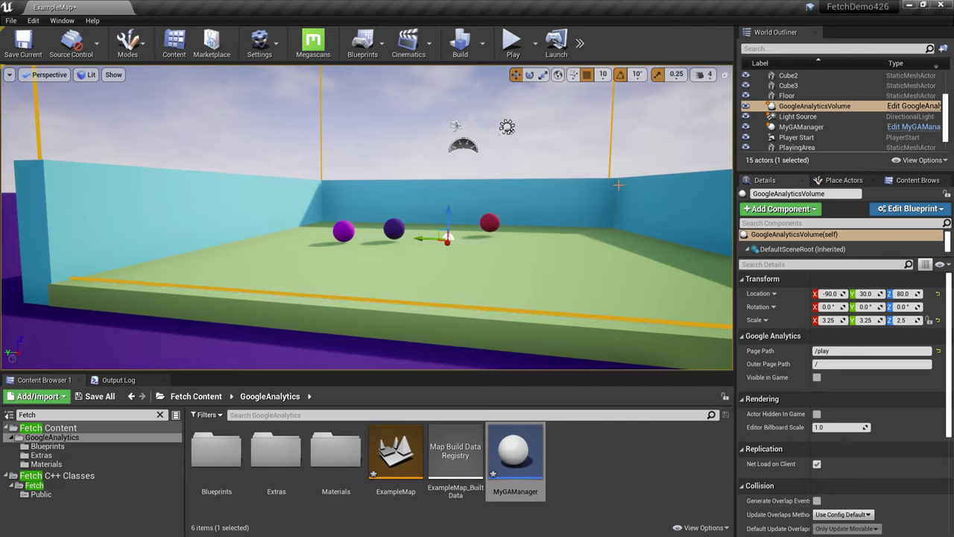
scroll(537, 224, "up", 3)
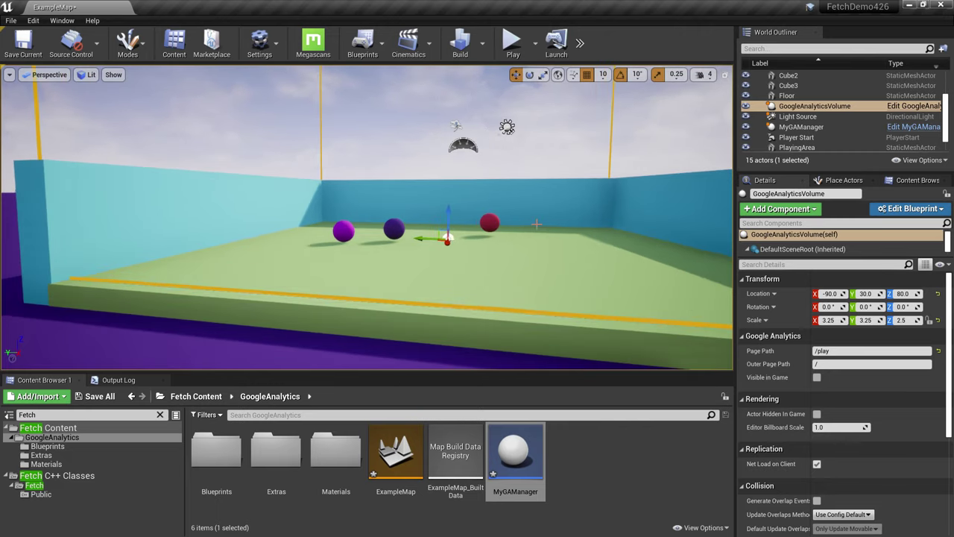
left_click_drag(536, 224, 536, 223, "alt")
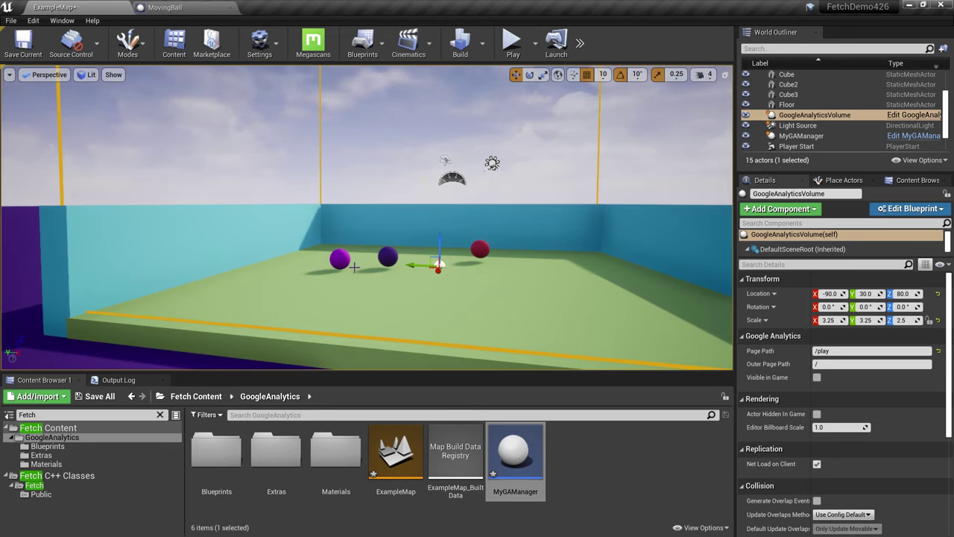
key("alt+p")
key("w")
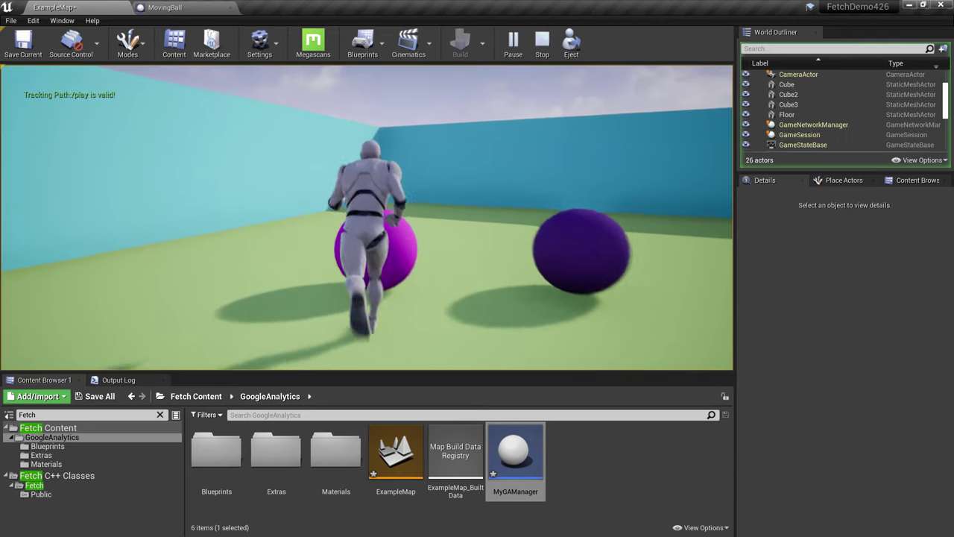
key("w")
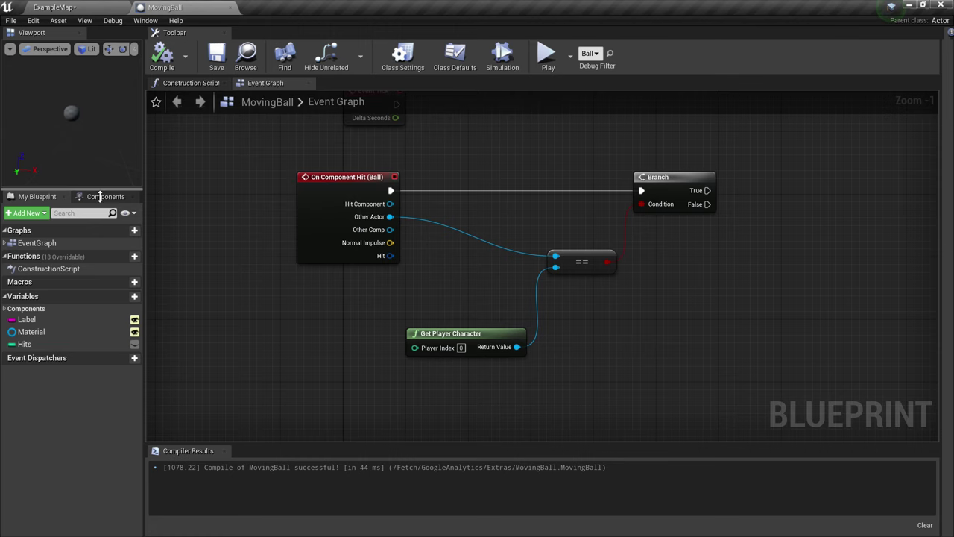
Step: Inspect the Ball component in the MovingBall Blueprint, and add a Find Manager node to the Branch's True output
left_click(99, 196)
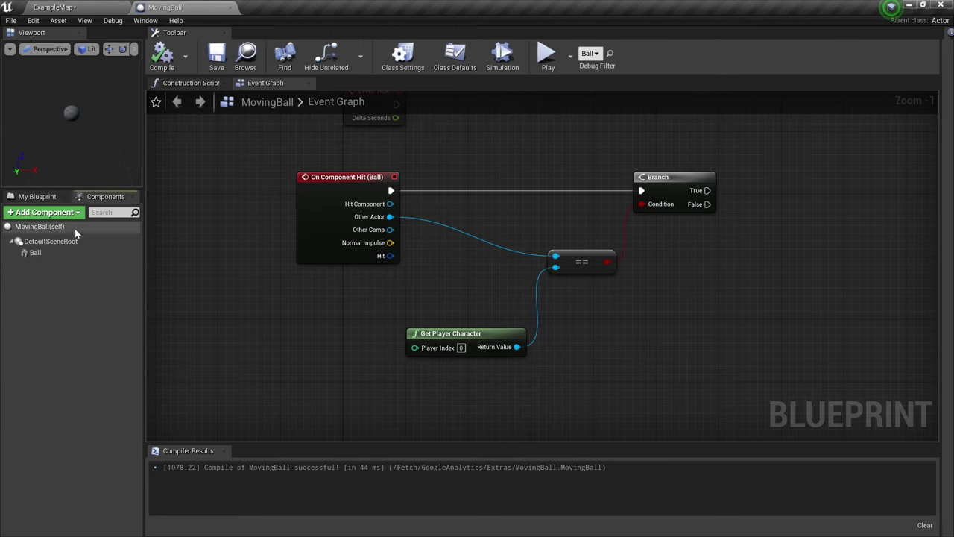
left_click(45, 254)
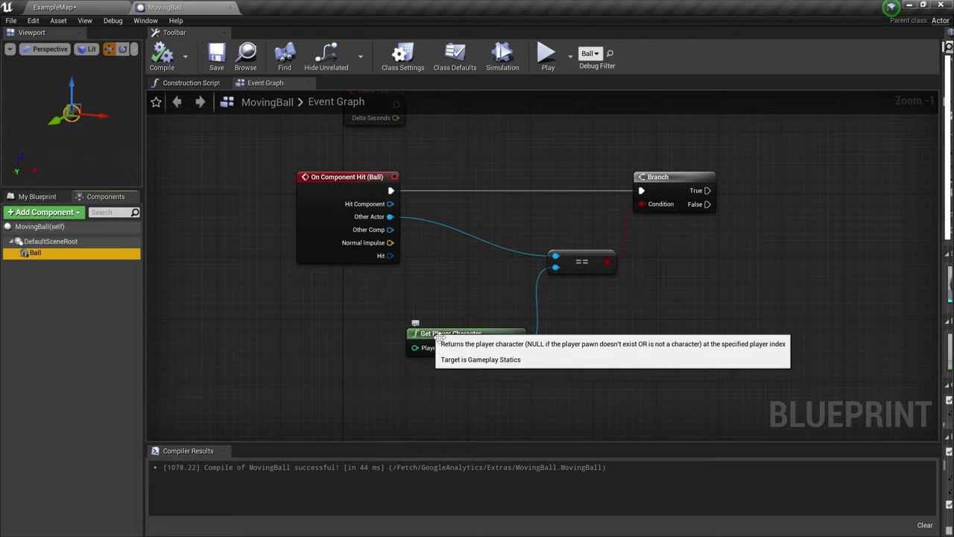
right_click_drag(855, 238, 689, 259)
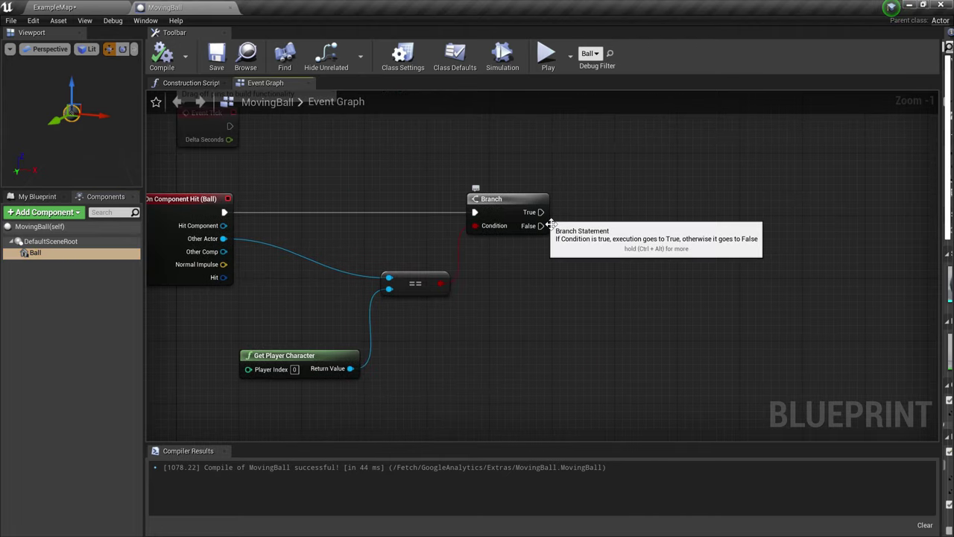
left_click_drag(541, 212, 615, 222)
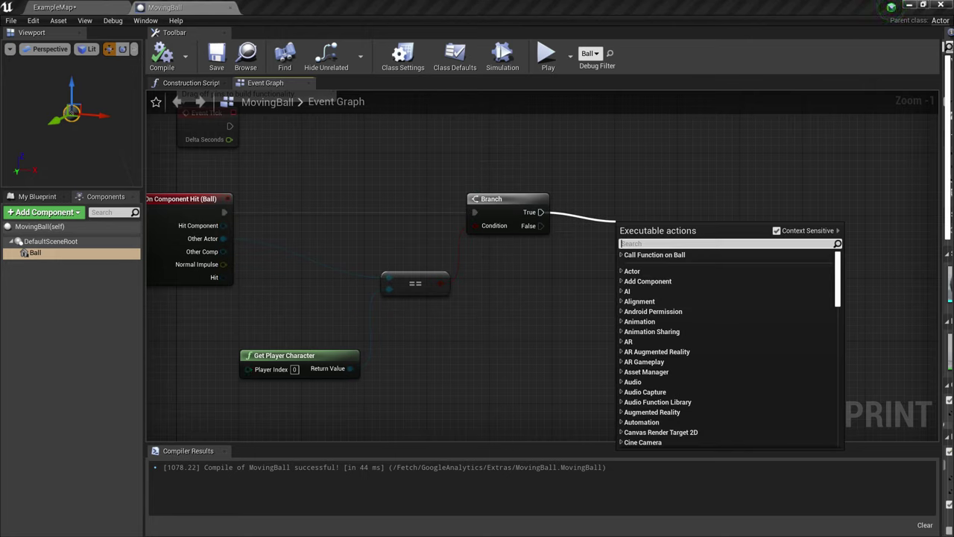
type("Google Ana")
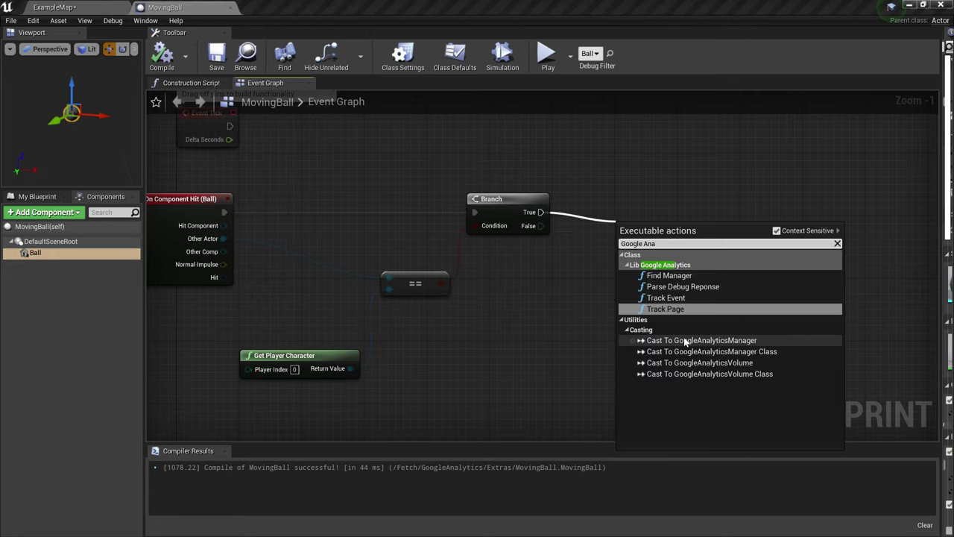
left_click(657, 275)
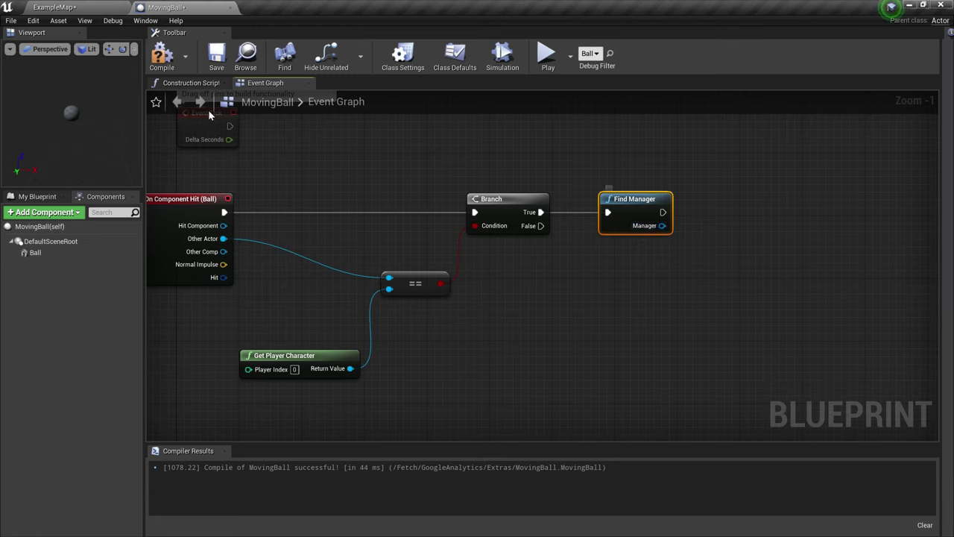
Step: Check the manager in the ExampleMap level, and add an Is Valid node to Find Manager's Manager output in MovingBall
left_click(54, 7)
left_click(809, 105)
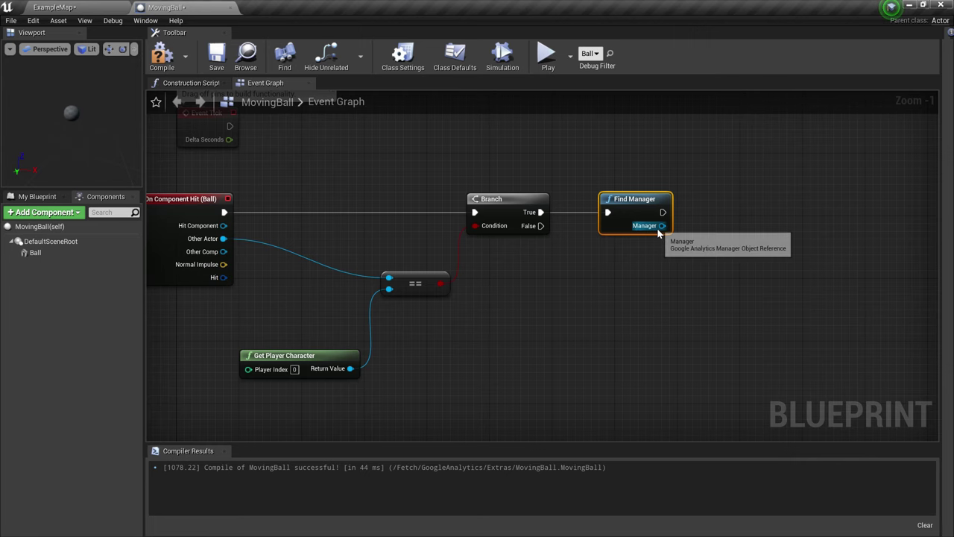
left_click_drag(661, 226, 710, 225)
type("is")
left_click(752, 374)
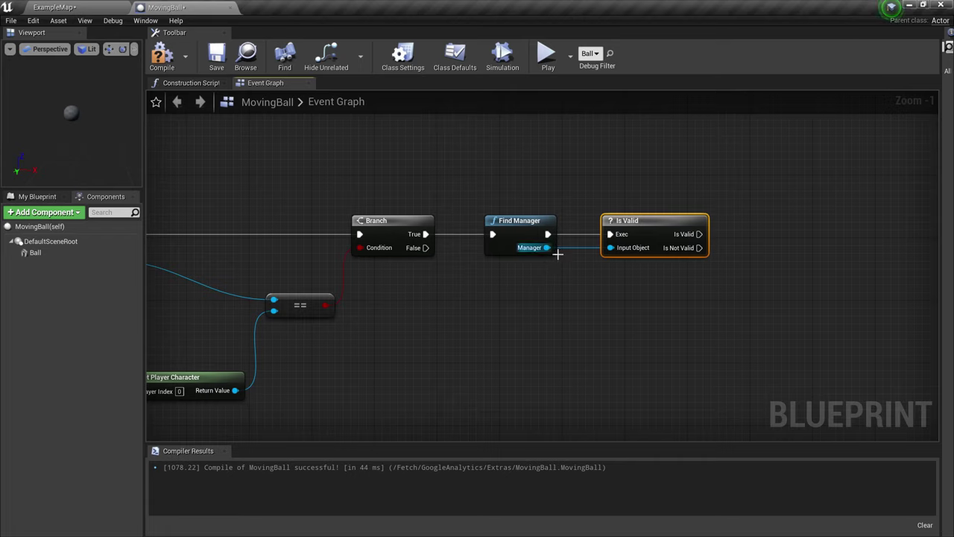
Step: Add a Track Event node for the manager after Is Valid, with Category MovingBall and Action HitBall
left_click_drag(554, 258, 710, 337)
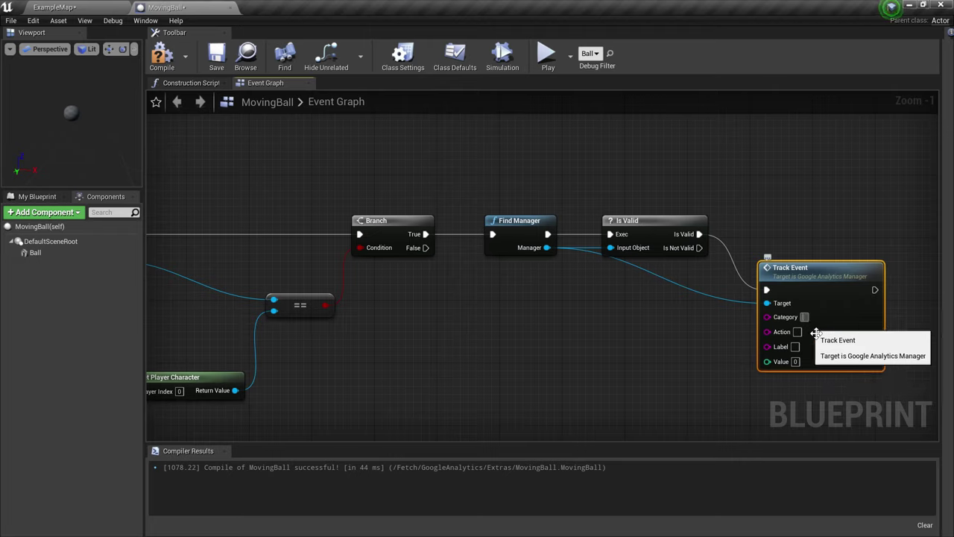
type("ngBall")
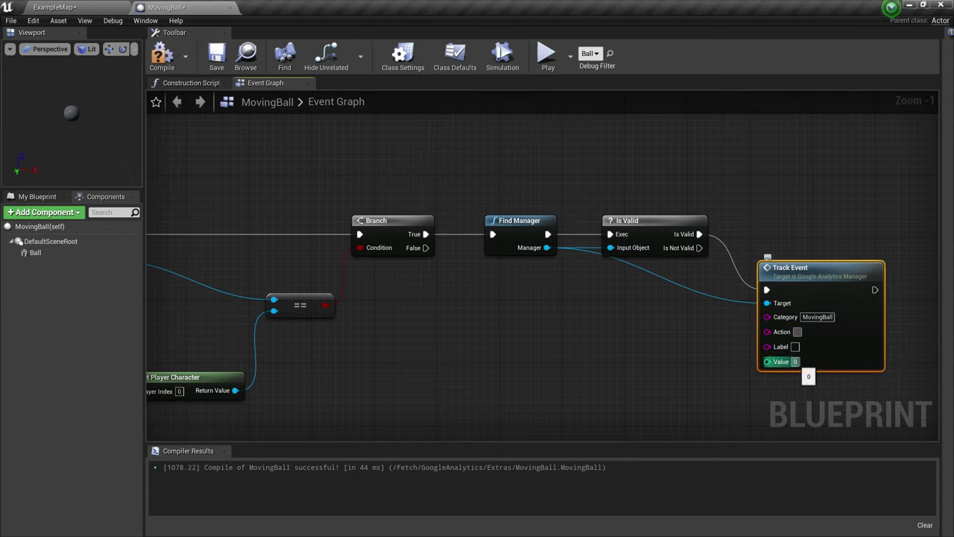
type("HitBall")
key("Return")
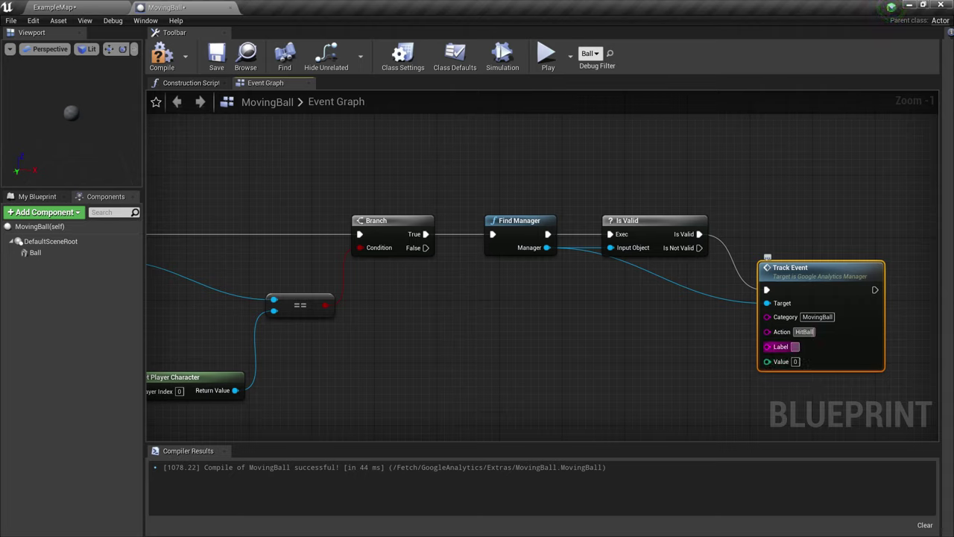
Step: Connect the Label variable to the Track Event node's Label input, and compile the MovingBall Blueprint
left_click(39, 198)
left_click_drag(31, 321, 768, 346, "ctrl")
left_click_drag(618, 356, 680, 345)
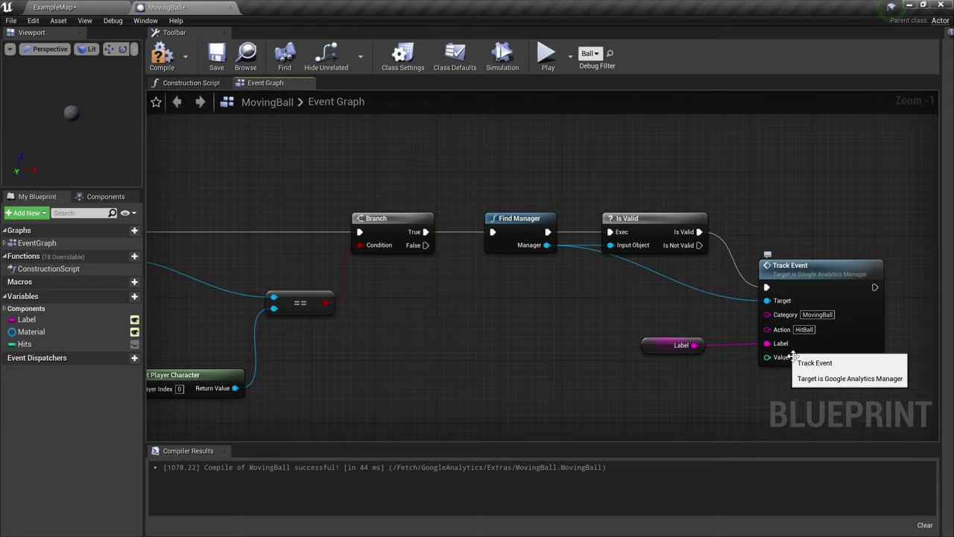
left_click(162, 56)
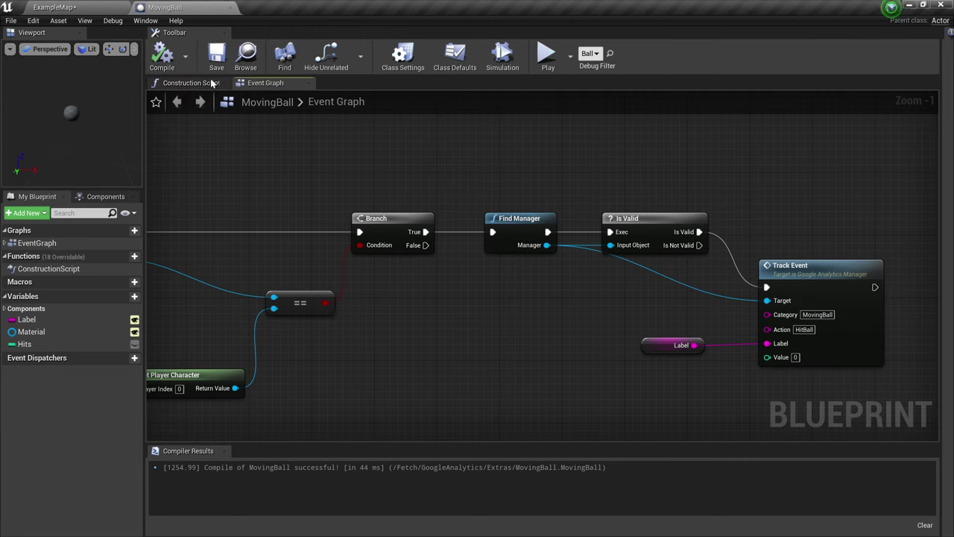
Step: Play ExampleMap from a spot on the green floor, run the character into the red ball, and end the session
left_click(112, 6)
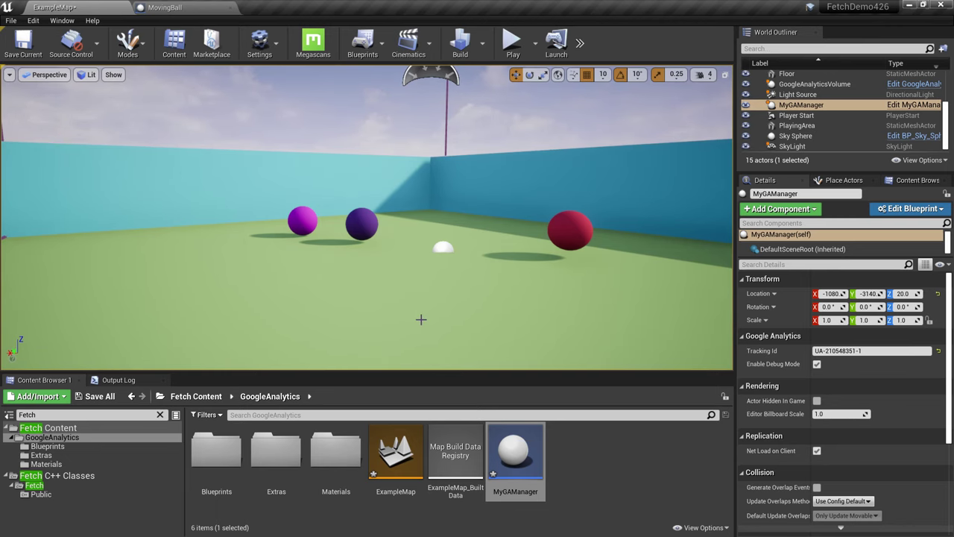
right_click(456, 300)
mouse_move(470, 530)
left_click(484, 504)
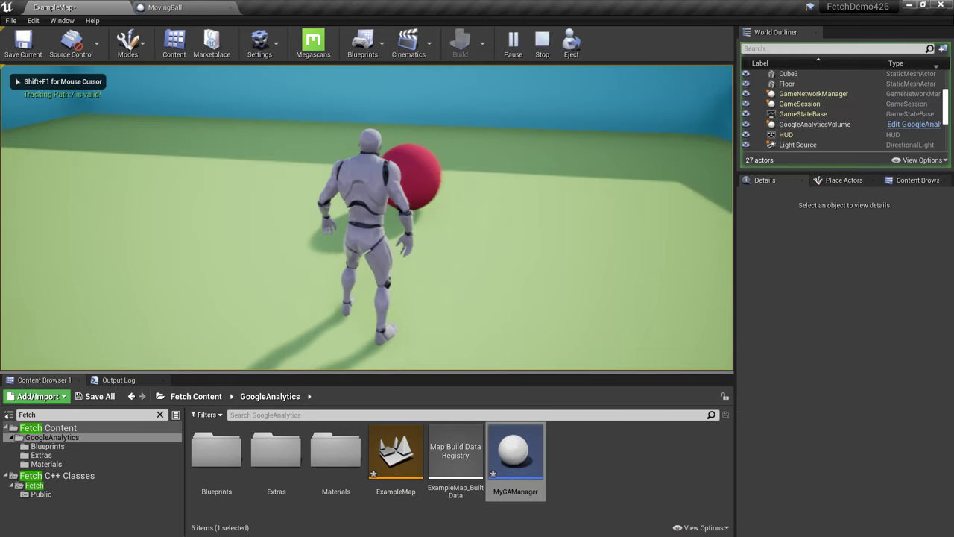
key("w")
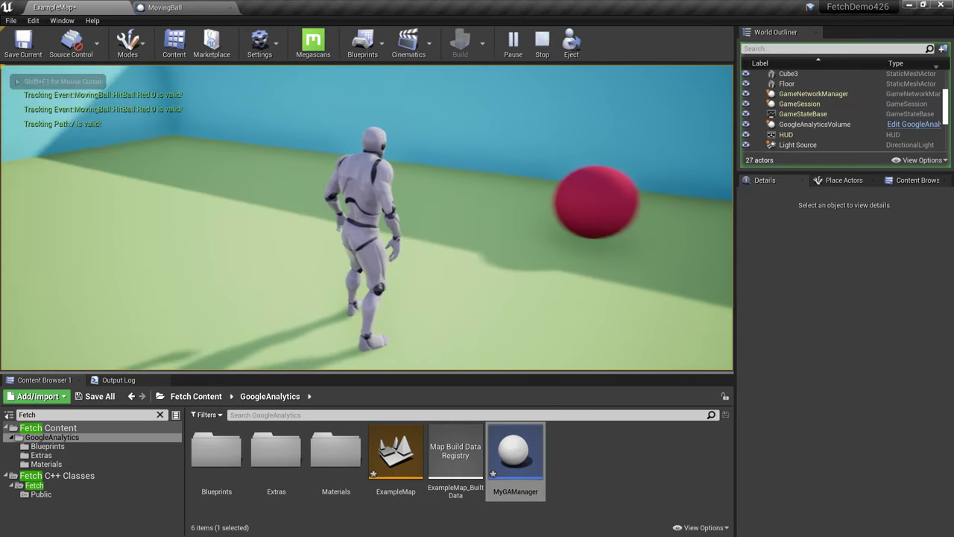
key("d")
key("Escape")
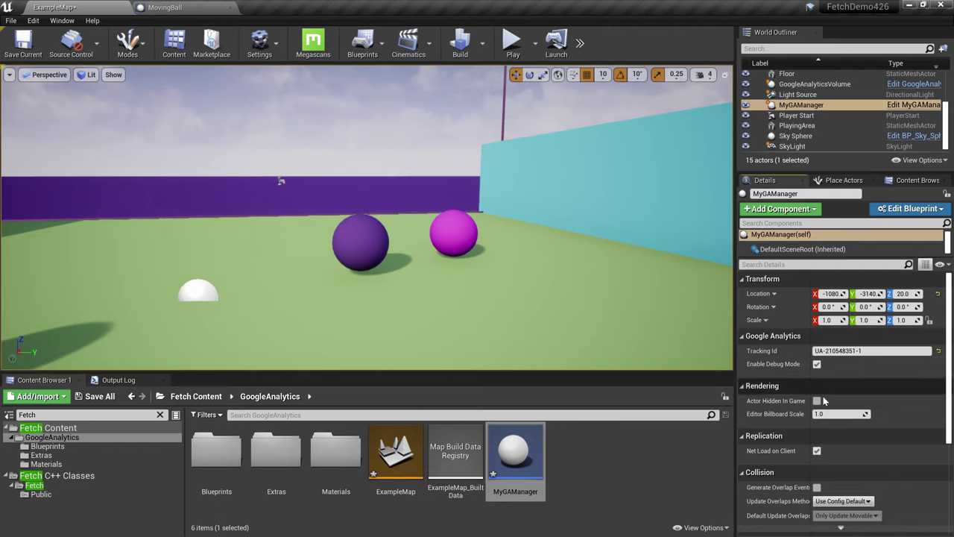
Step: Turn off Enable Debug Mode on MyGAManager, and run the character to the balls in a new play session
left_click(818, 364)
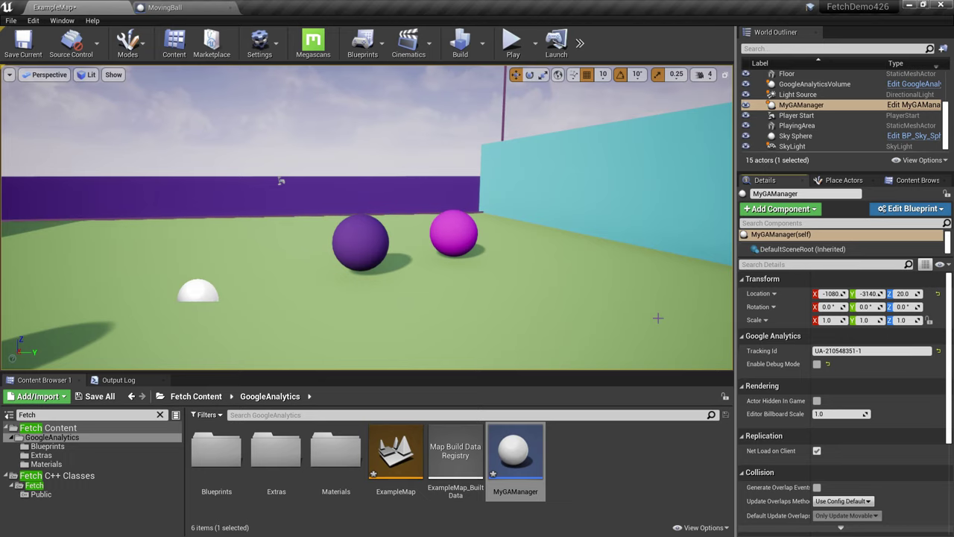
key("alt+p")
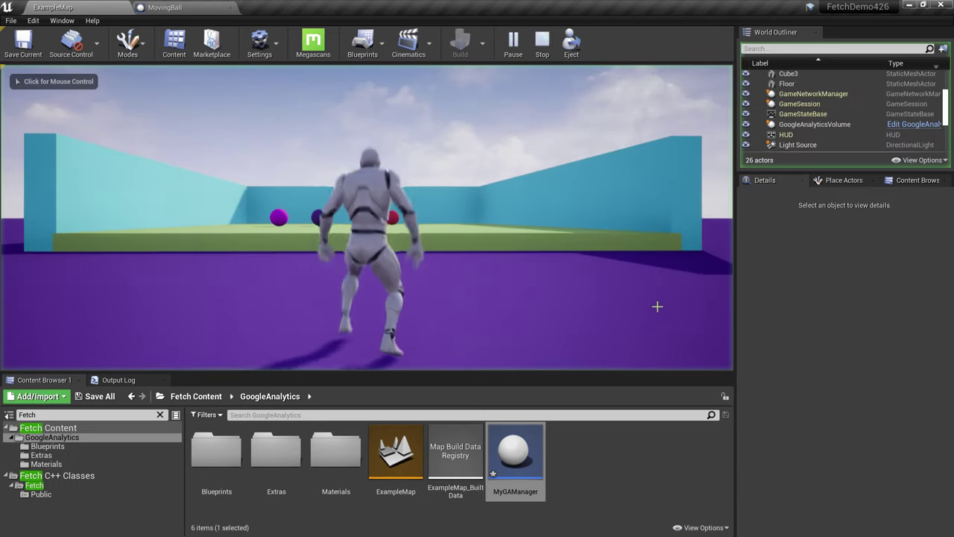
key("w")
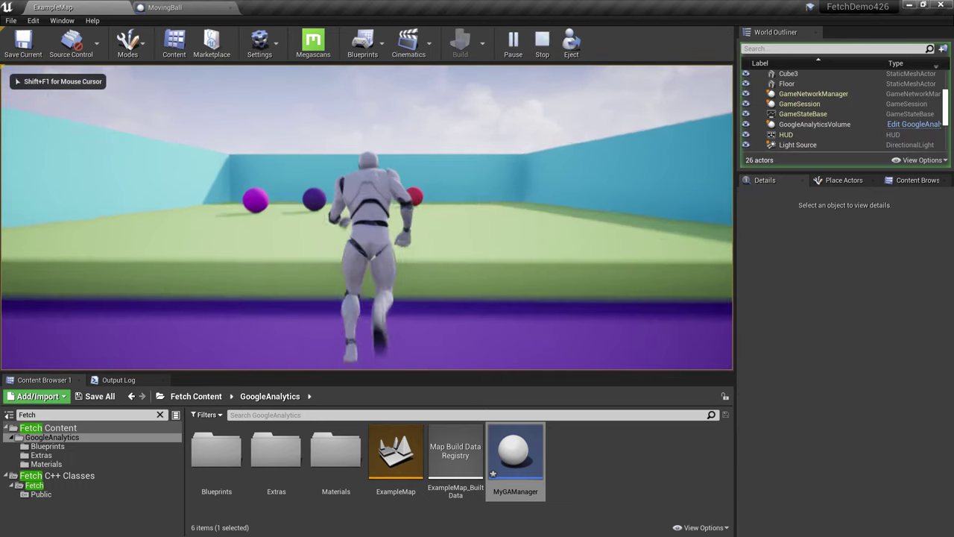
key("space")
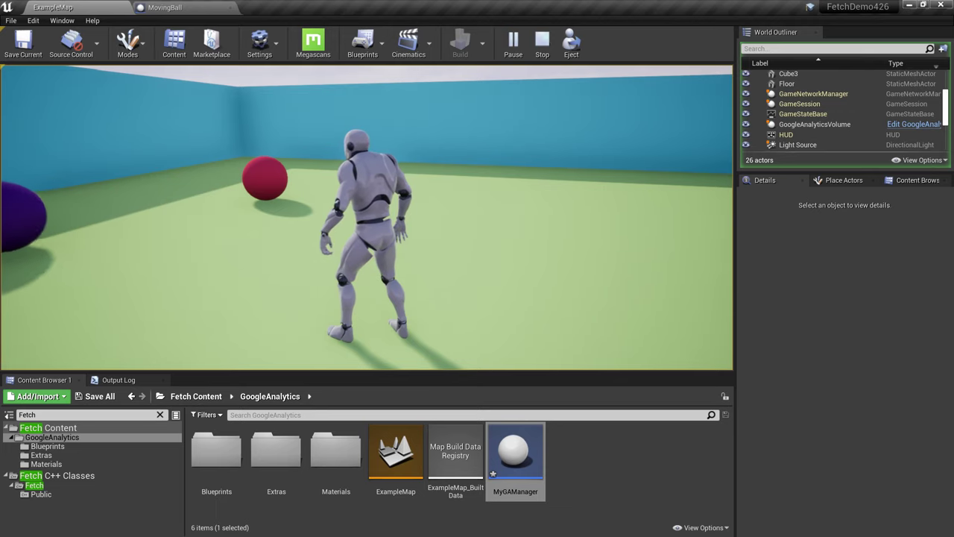
Step: Switch to Google Analytics in the browser, review the Realtime overview, and view the realtime events of the MovingBall category
key("alt+Tab")
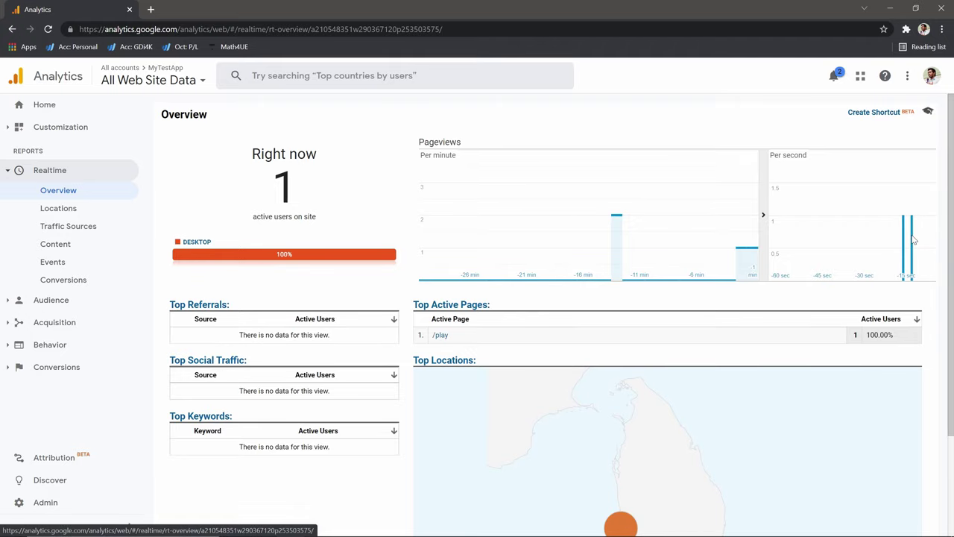
scroll(820, 336, "down", 2)
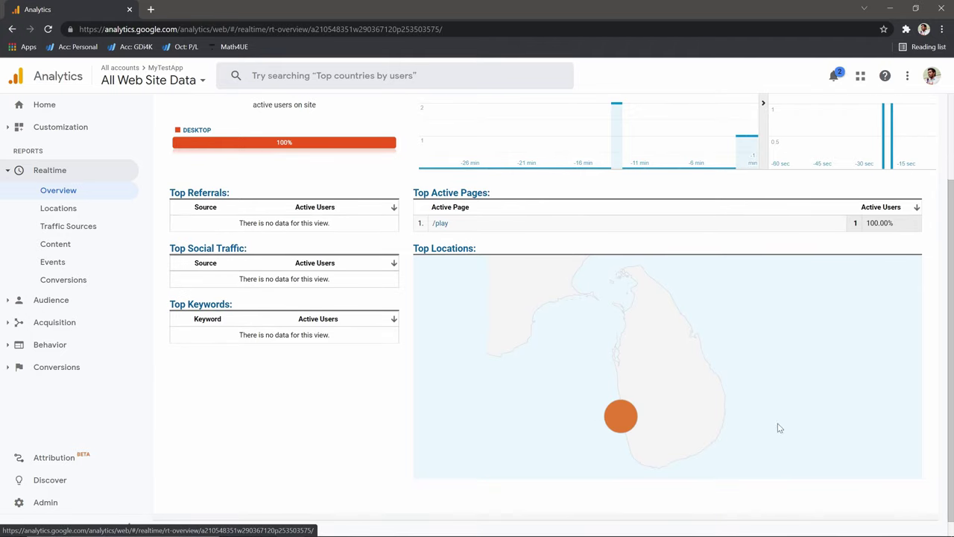
left_click(65, 263)
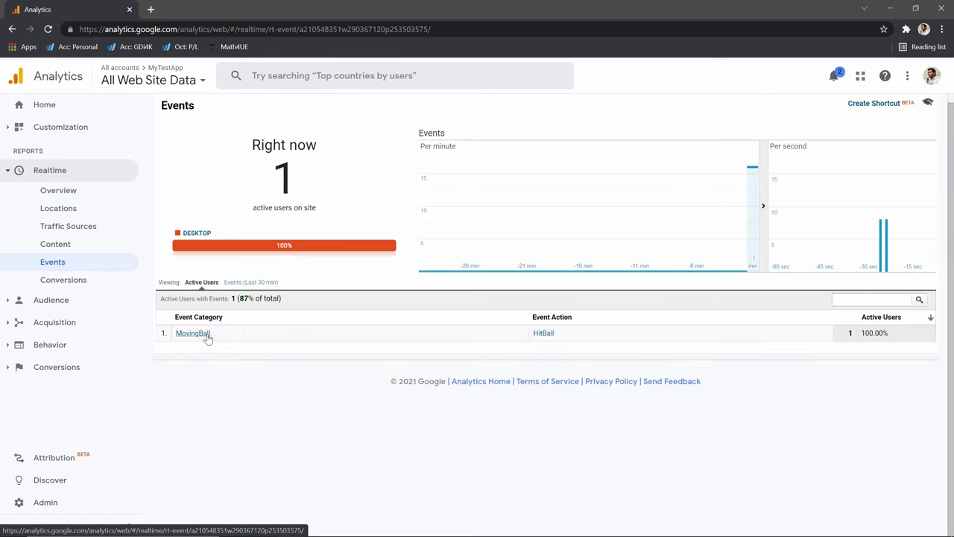
left_click(208, 337)
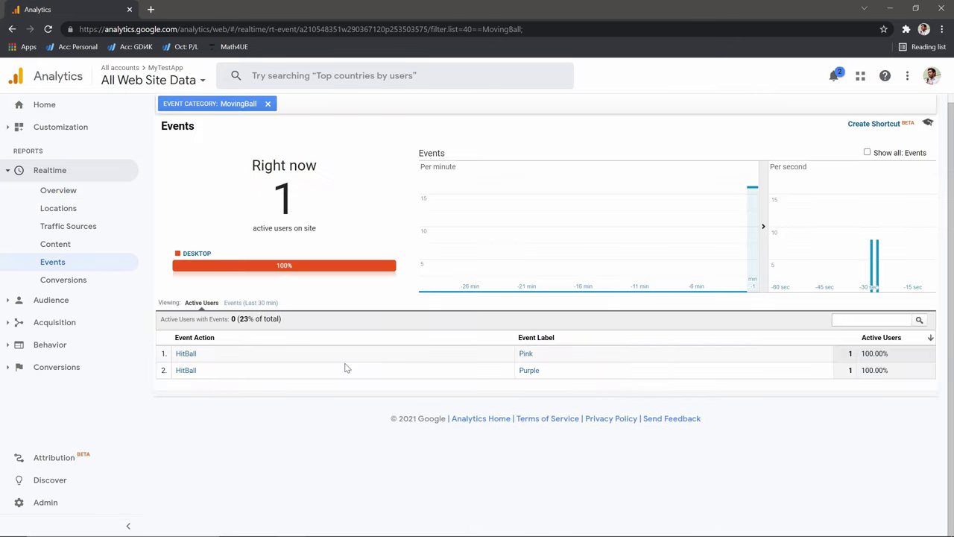
Step: Return to Unreal Editor, open the MyGAManager Blueprint, and override its Get Session Id function
key("alt+Tab")
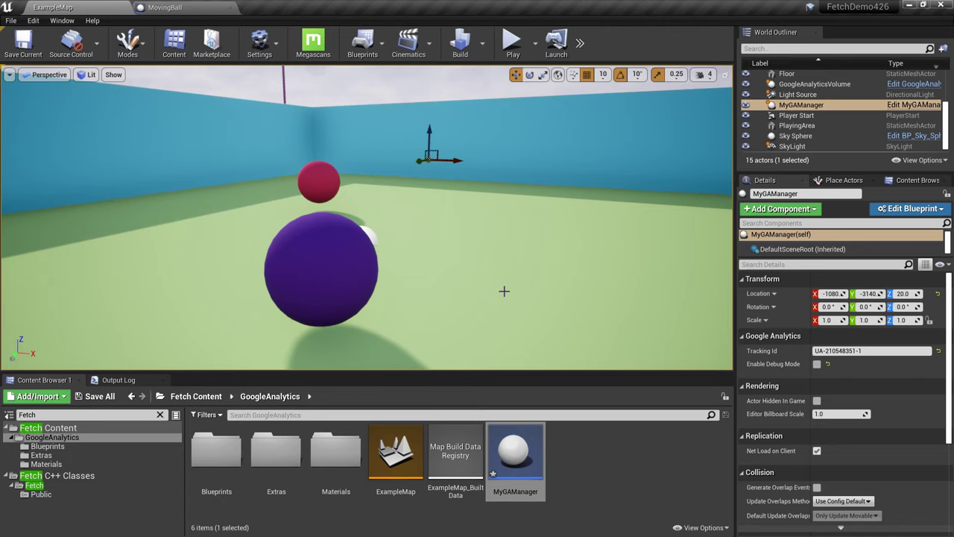
right_click_drag(504, 291, 429, 314)
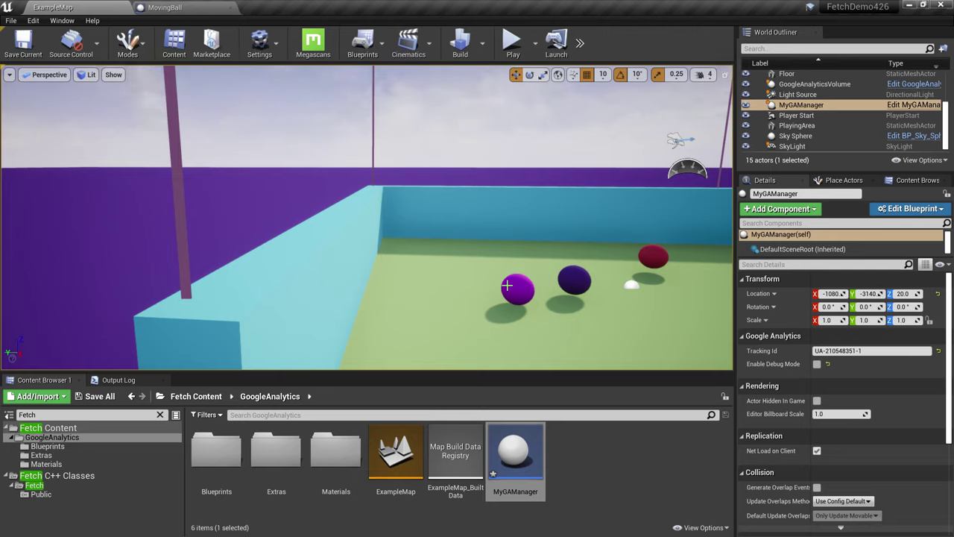
left_click(607, 492)
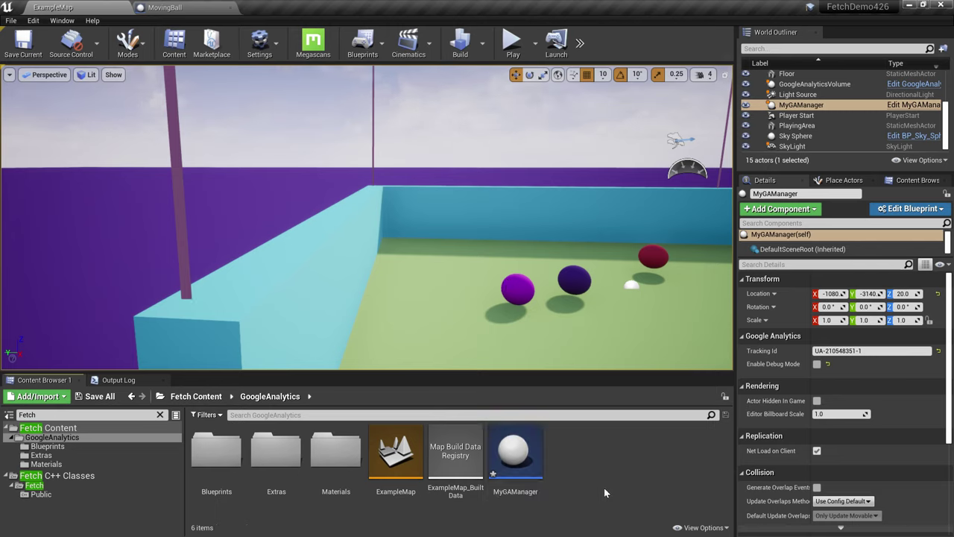
mouse_move(529, 486)
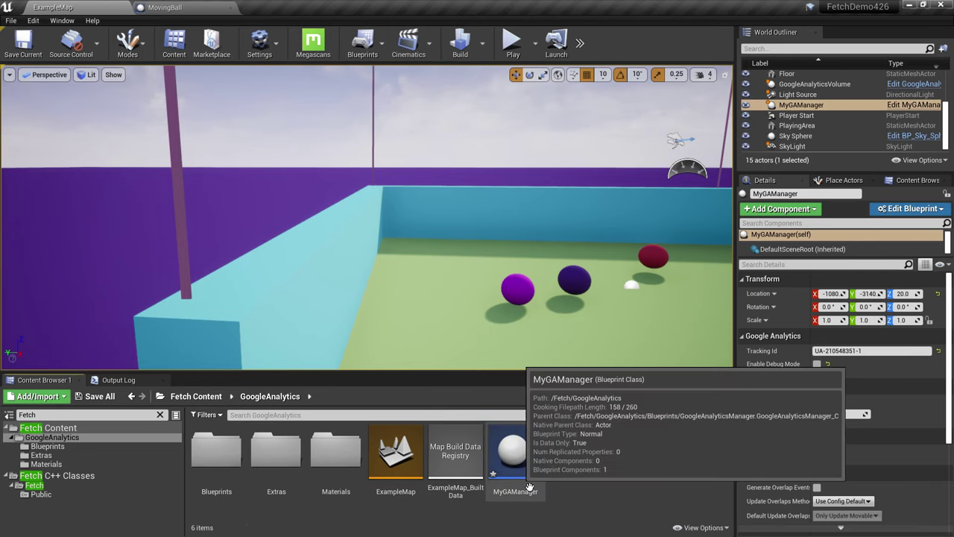
double_click(529, 486)
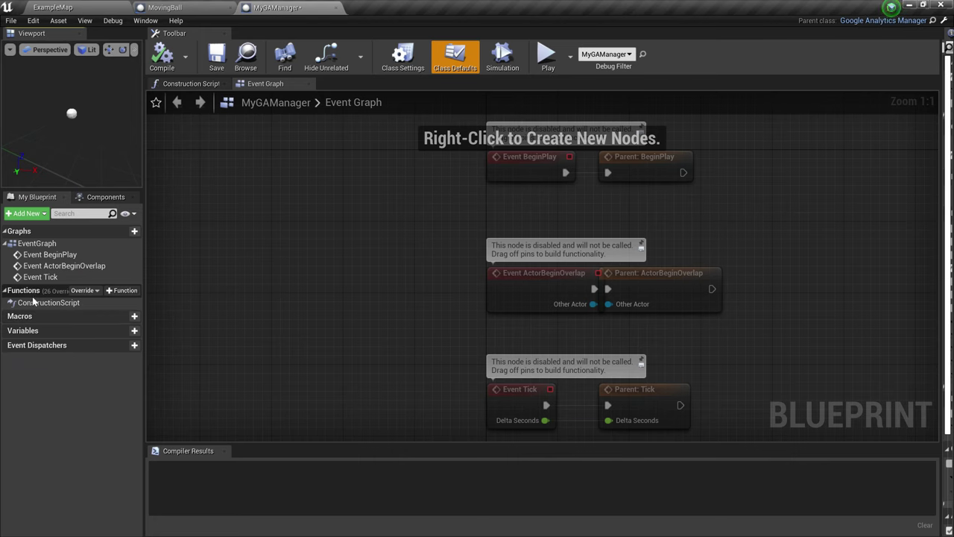
left_click(83, 290)
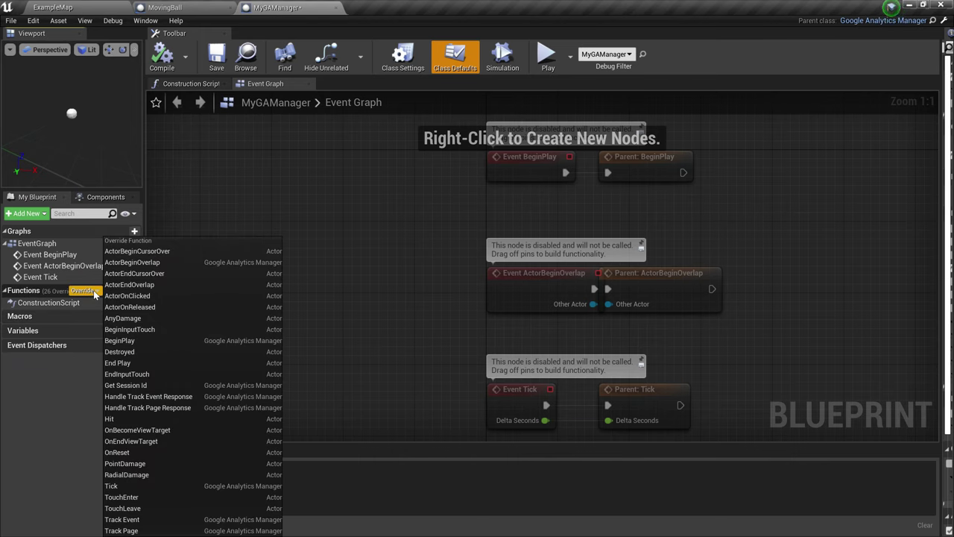
left_click(126, 385)
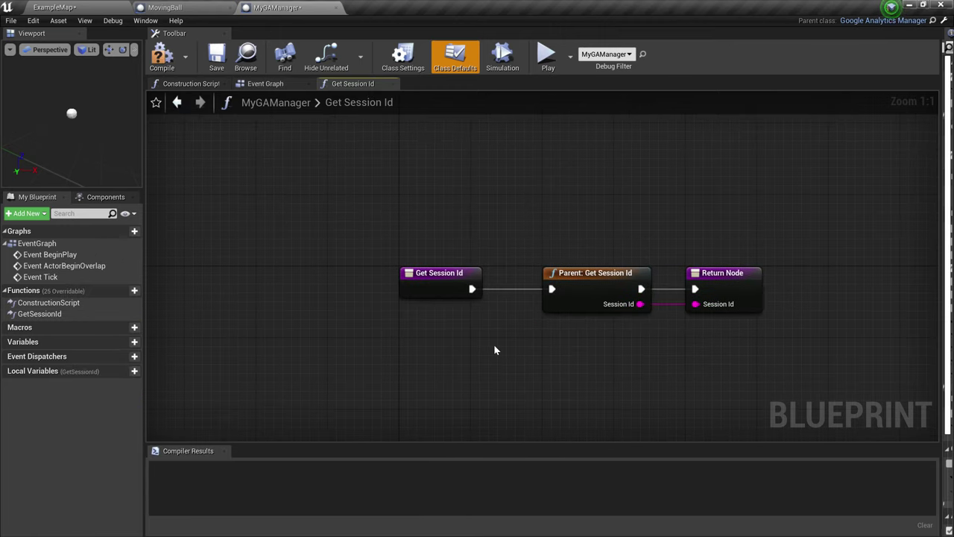
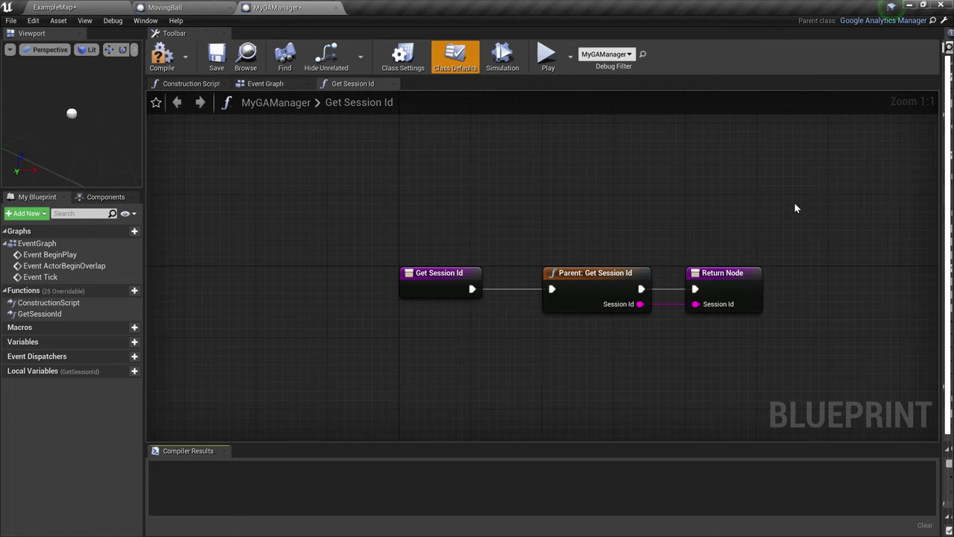
Step: Add the Google Analytics library's Track Page node beside the Return Node in the Get Session Id graph
right_click(788, 206)
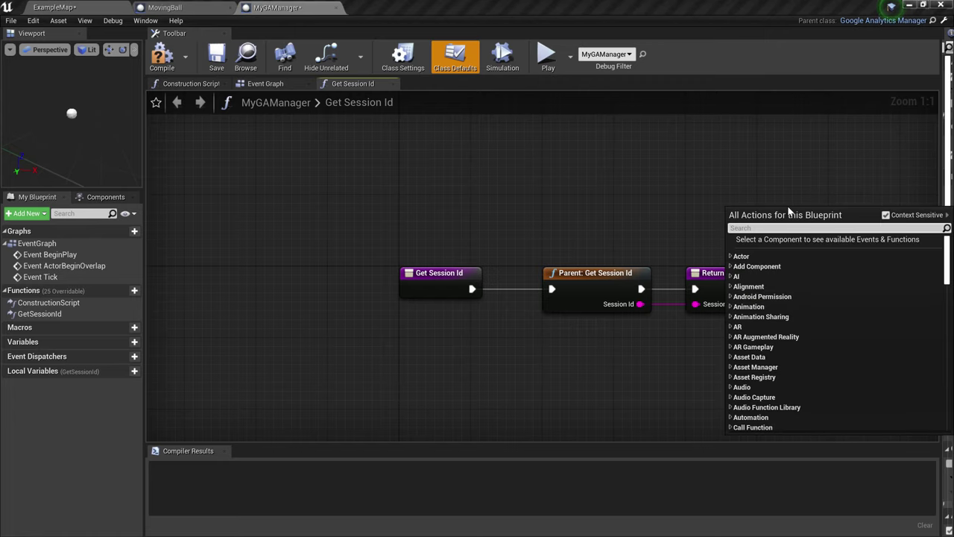
type("Google Ana")
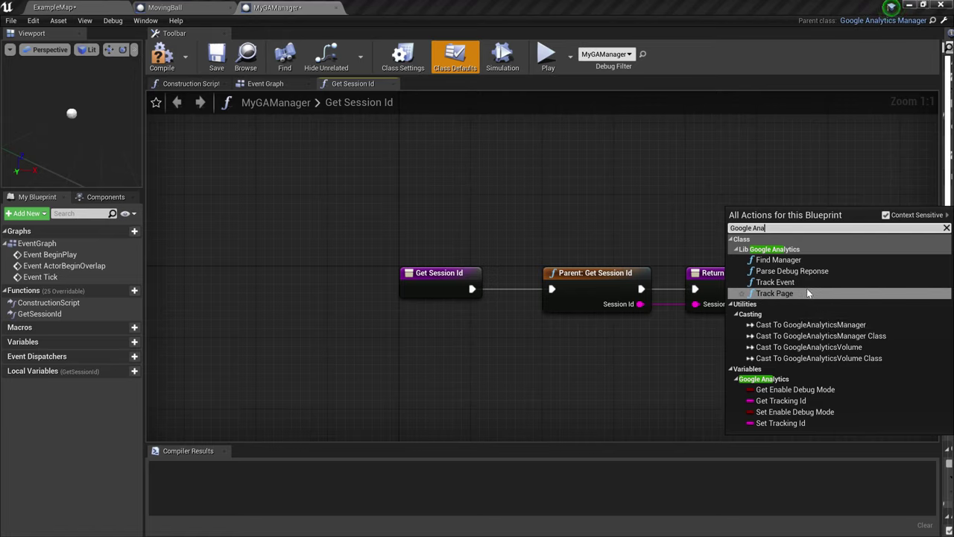
left_click(777, 293)
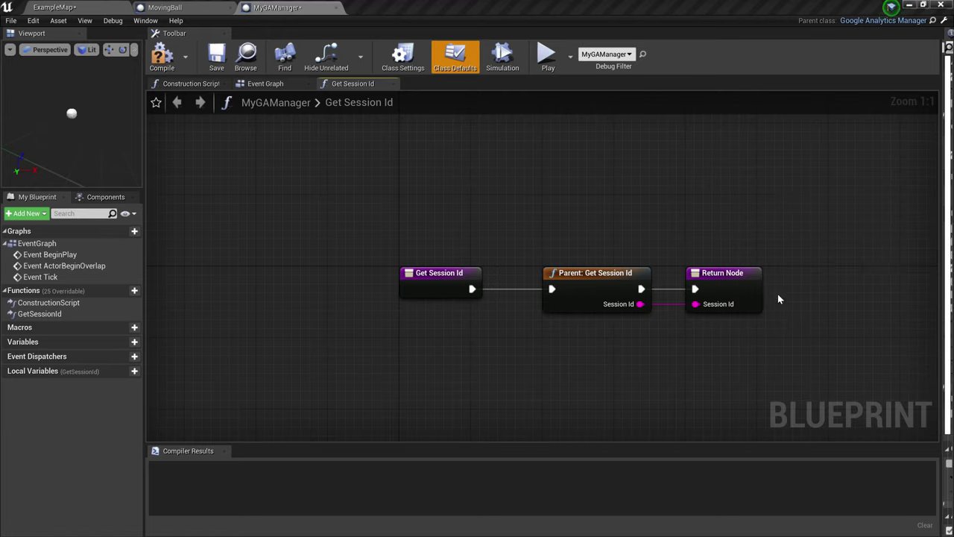
left_click_drag(826, 225, 845, 307)
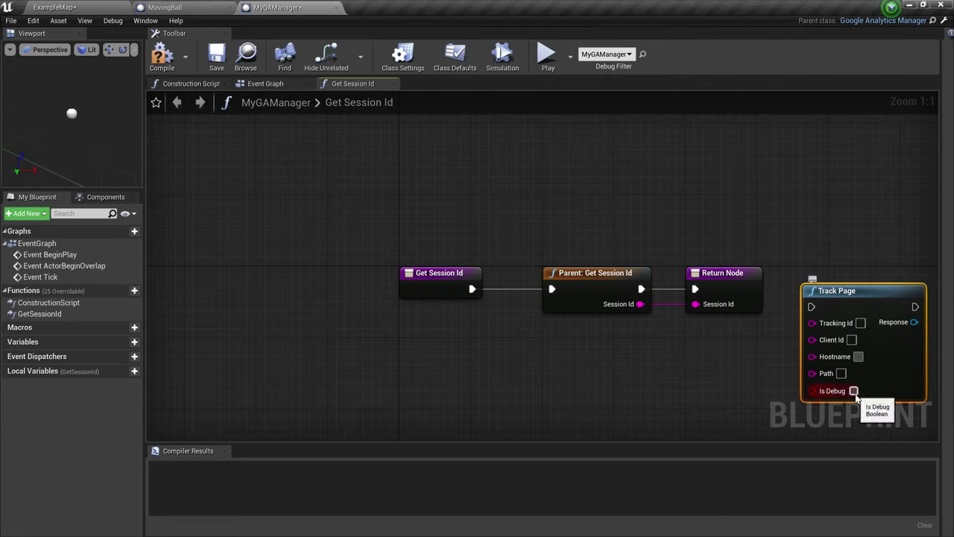
Step: Add the Google Analytics library's Track Event node below the Get Session Id nodes, and look over its inputs
right_click(667, 372)
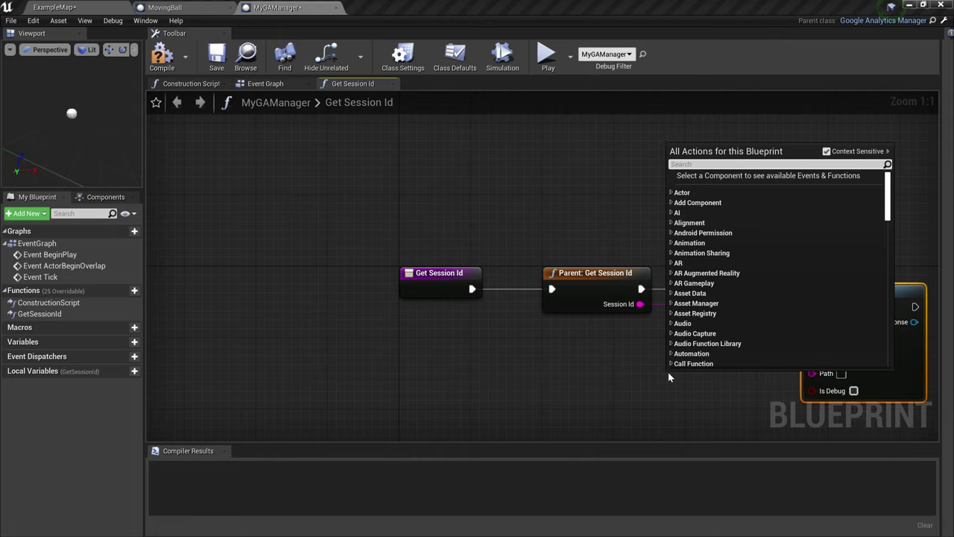
type("Google Ana")
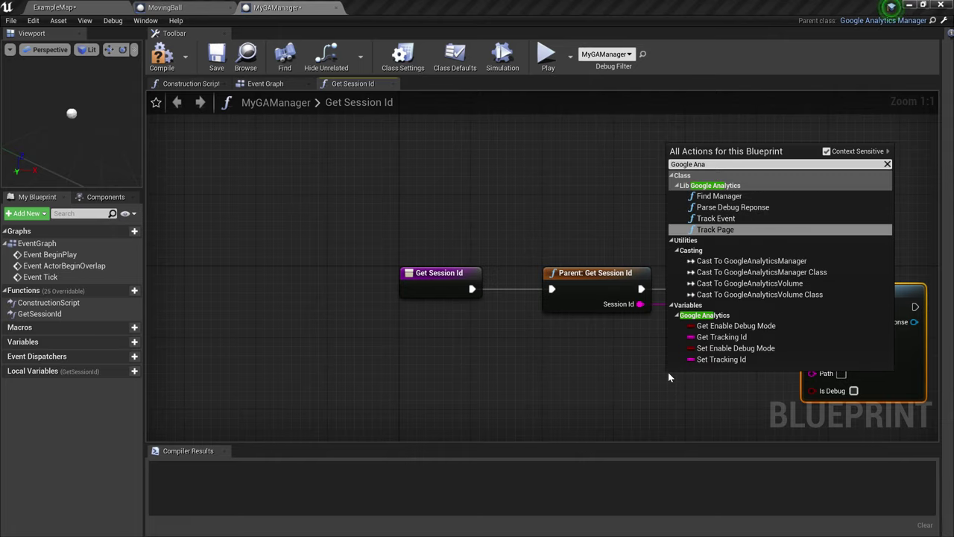
left_click(715, 218)
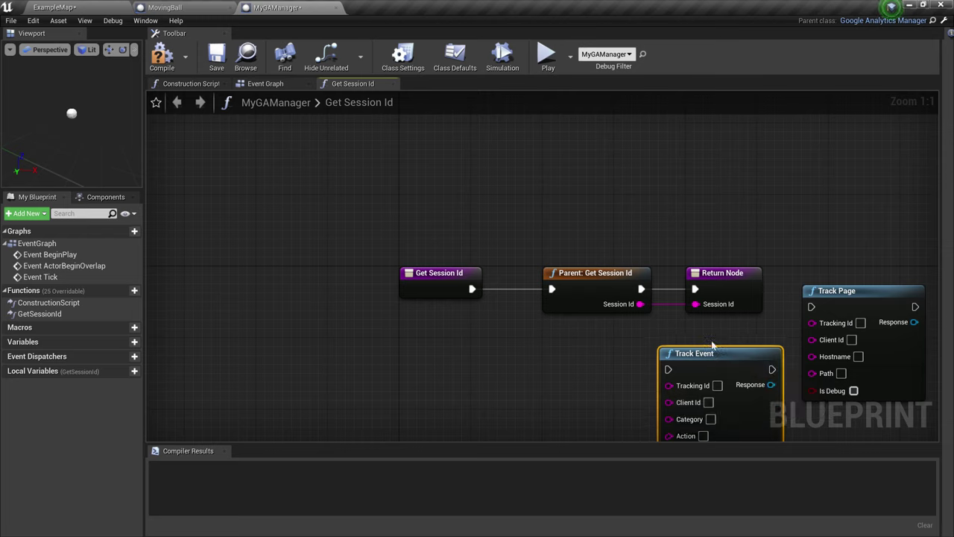
left_click_drag(719, 354, 694, 335)
scroll(694, 381, "down", 1)
scroll(695, 381, "up", 1)
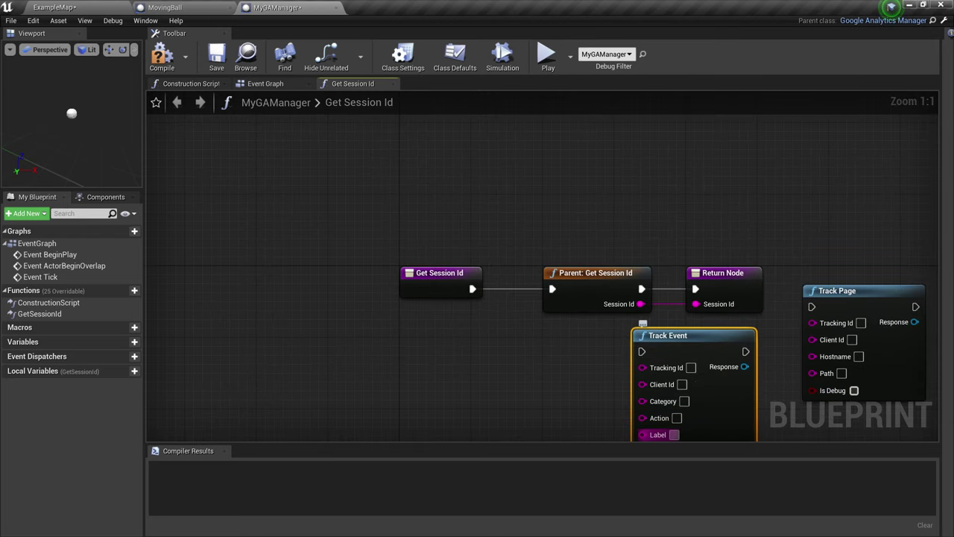
scroll(679, 446, "down", 1)
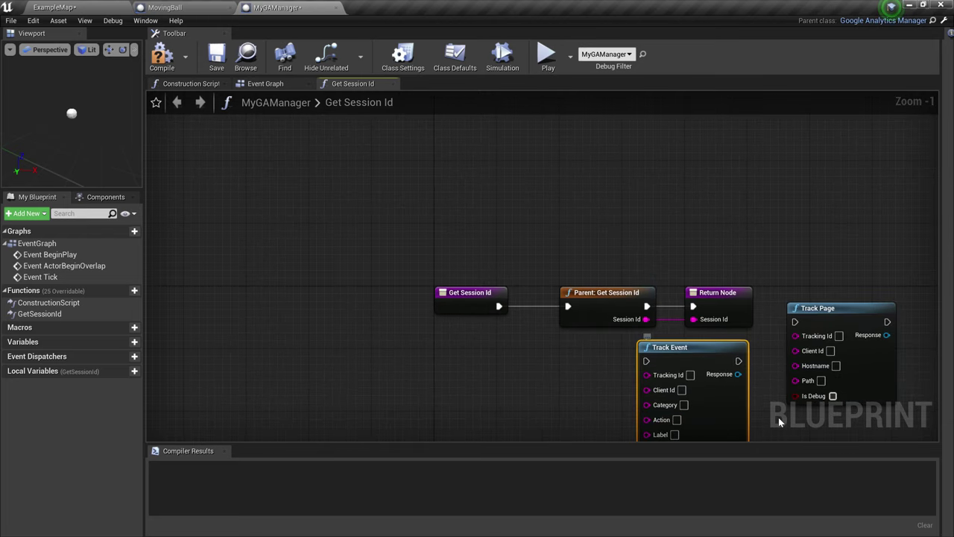
right_click(777, 329)
scroll(800, 239, "down", 1)
left_click(630, 233)
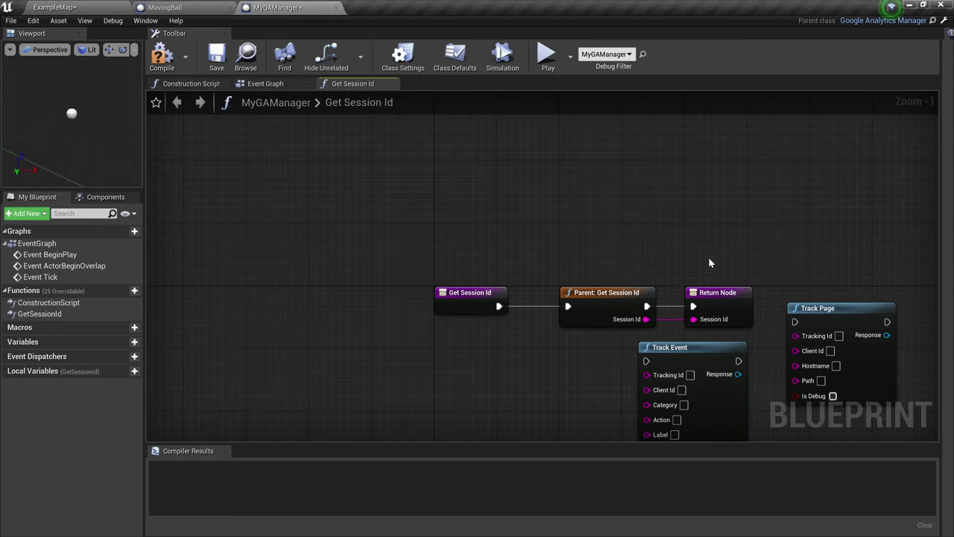
scroll(734, 262, "up", 1)
left_click_drag(740, 406, 684, 256)
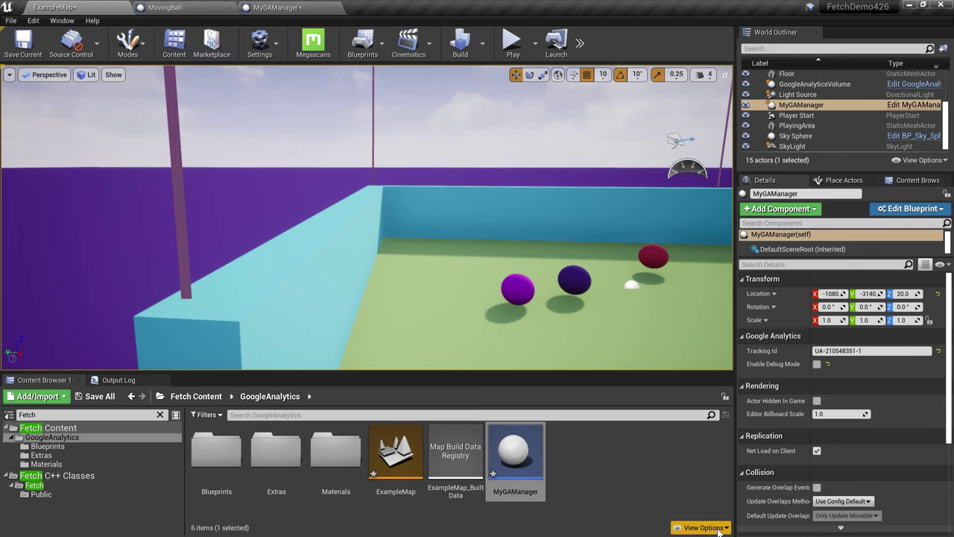
Step: Check the Content Browser's view options for showing C++ classes, engine content and plugin content
left_click(701, 527)
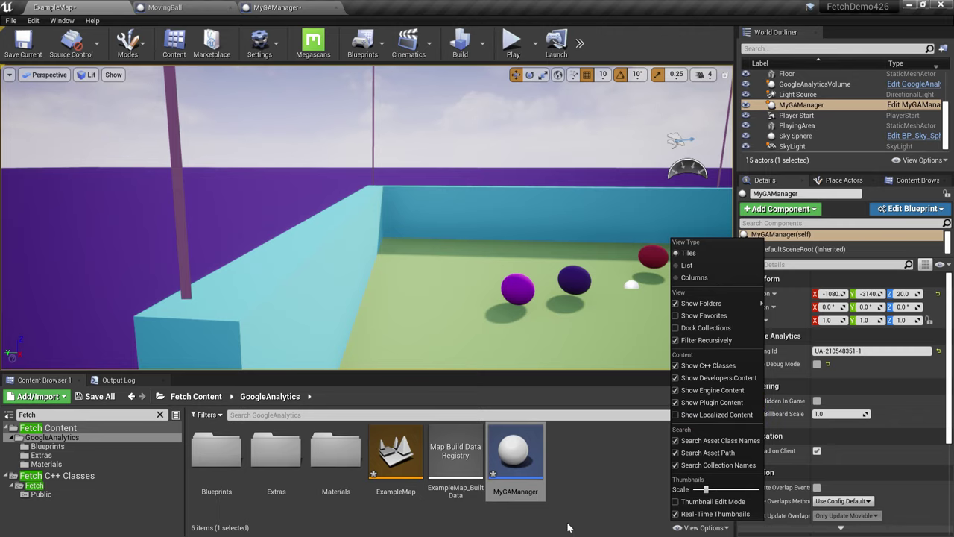
left_click(593, 519)
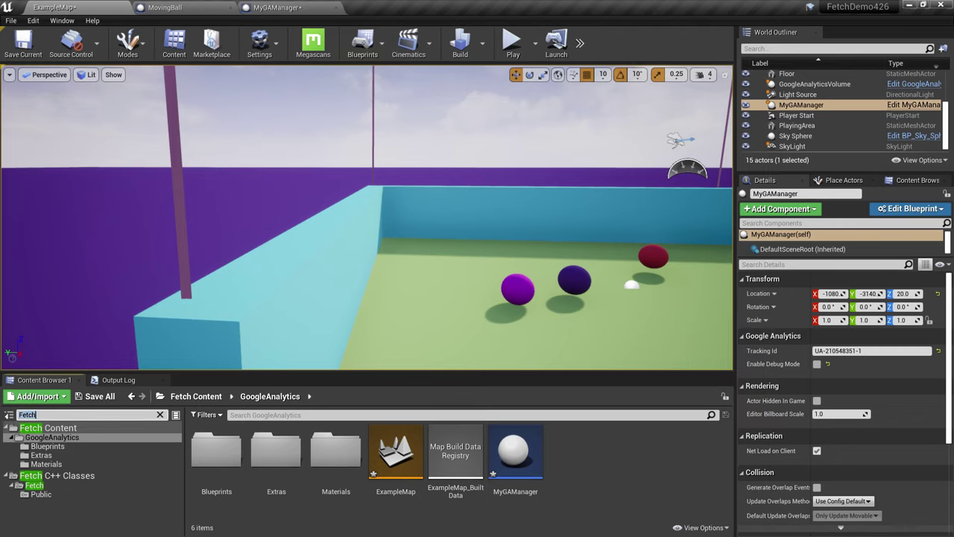
Step: Open the LibGoogleAnalytics function library from the Blueprints folder of Fetch Content's GoogleAnalytics folder
left_click(60, 430)
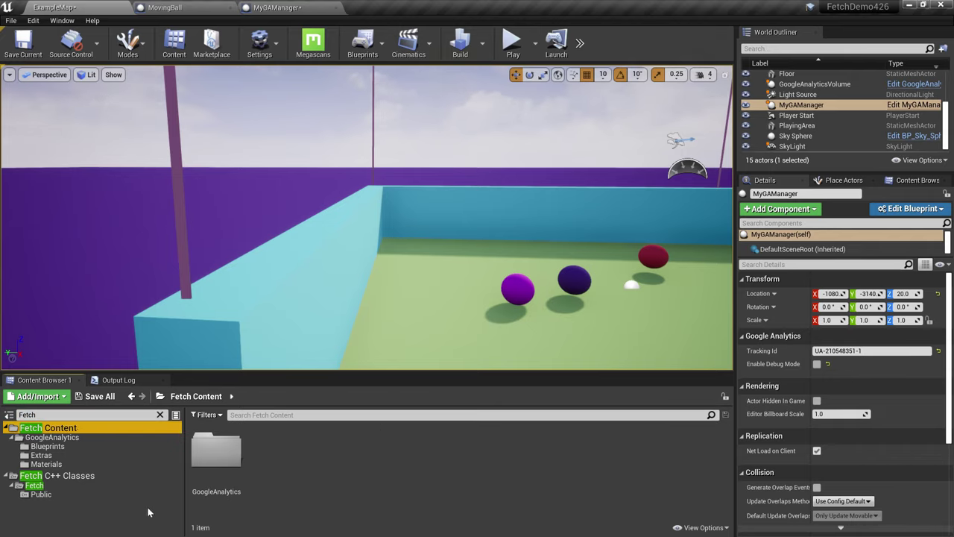
double_click(228, 472)
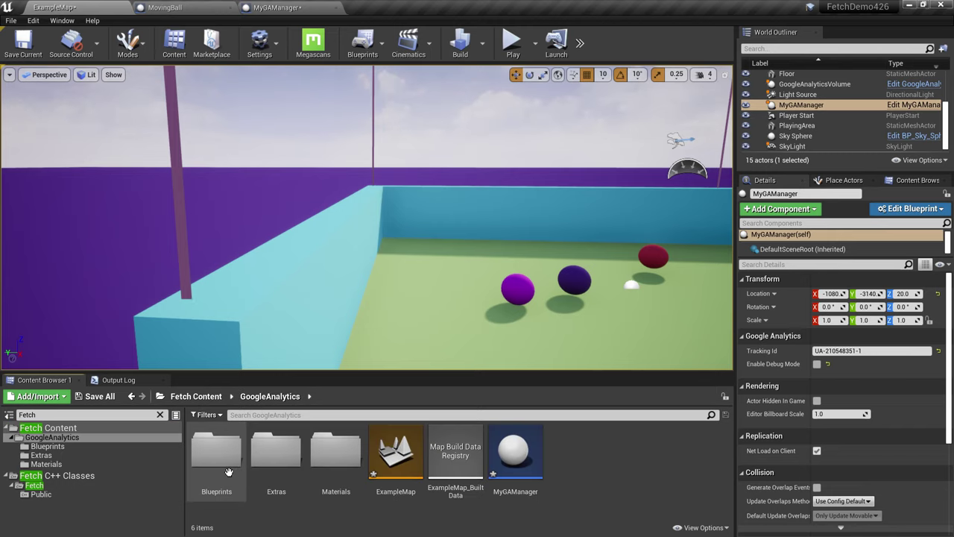
double_click(232, 474)
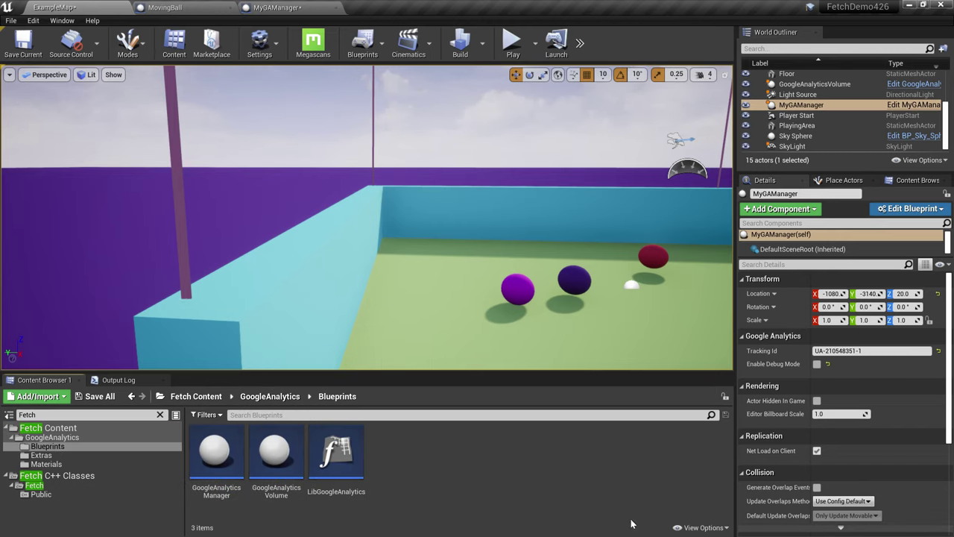
double_click(355, 494)
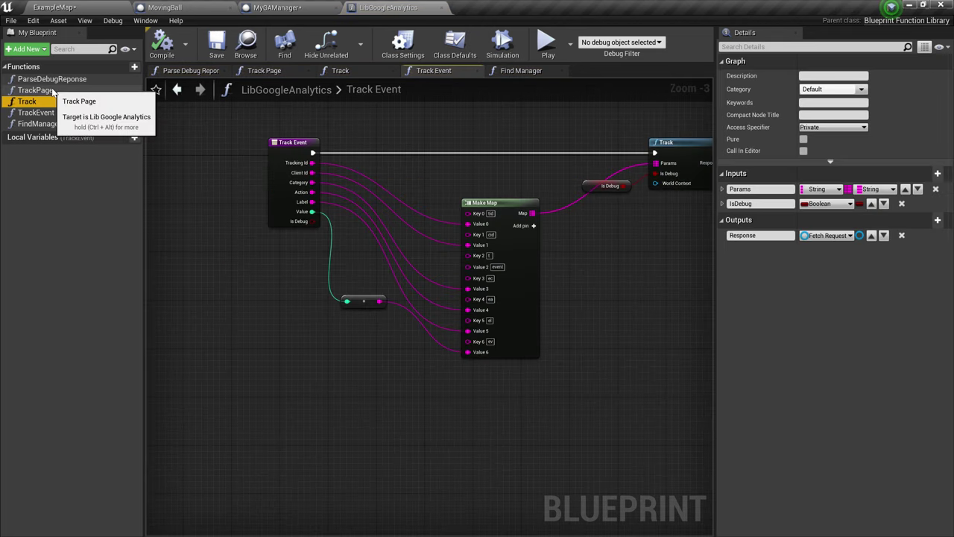
Step: Open the library's TrackPage function and examine its graph from the Make Map node through the Track call to the Return Node
double_click(53, 90)
scroll(326, 264, "up", 2)
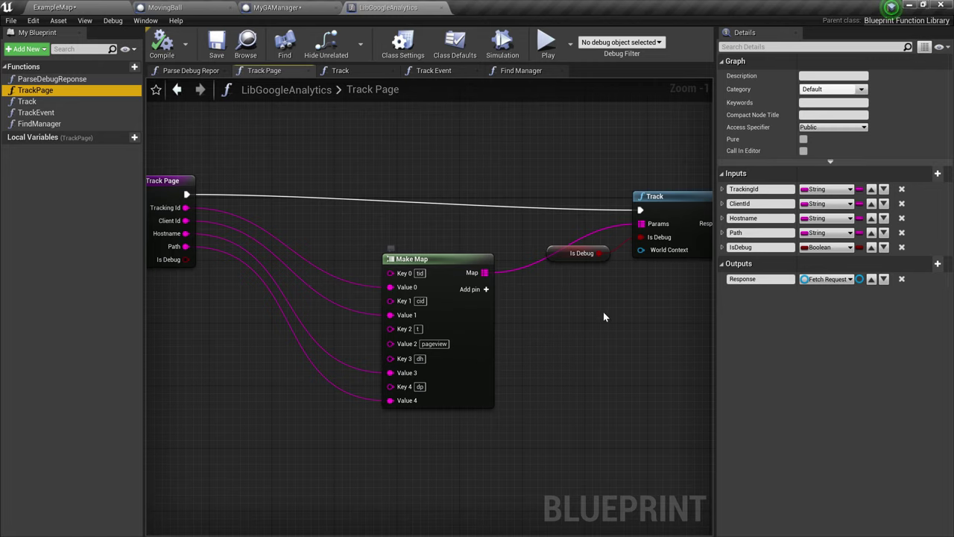
right_click_drag(604, 317, 433, 345)
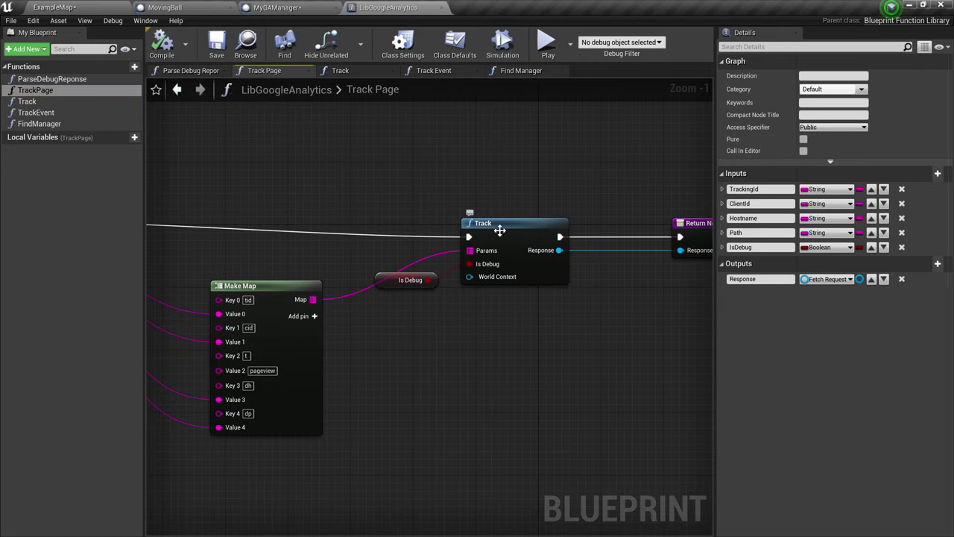
Step: Open the library's Track function and examine how its graph builds the payload and sends the request
double_click(28, 102)
scroll(437, 340, "up", 2)
scroll(522, 330, "down", 1)
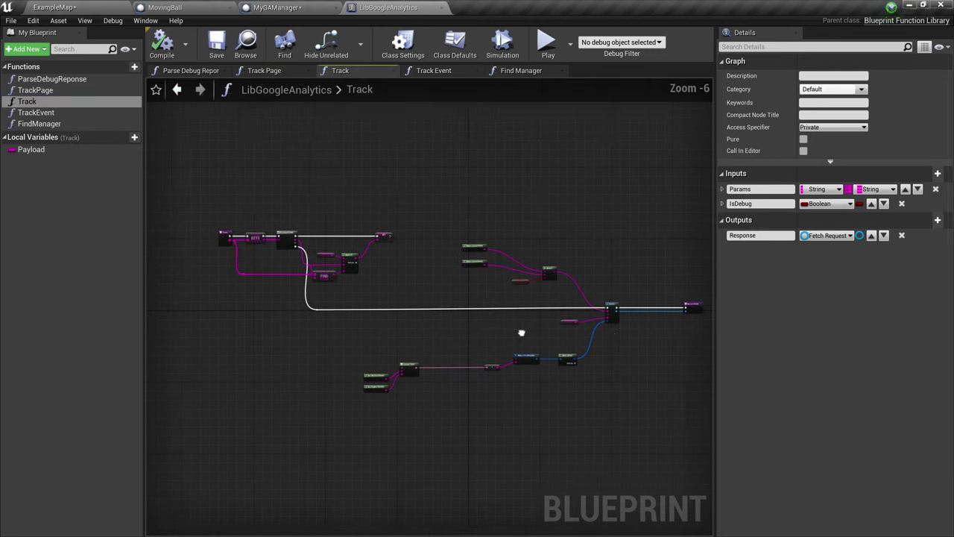
scroll(561, 330, "up", 3)
scroll(561, 335, "up", 1)
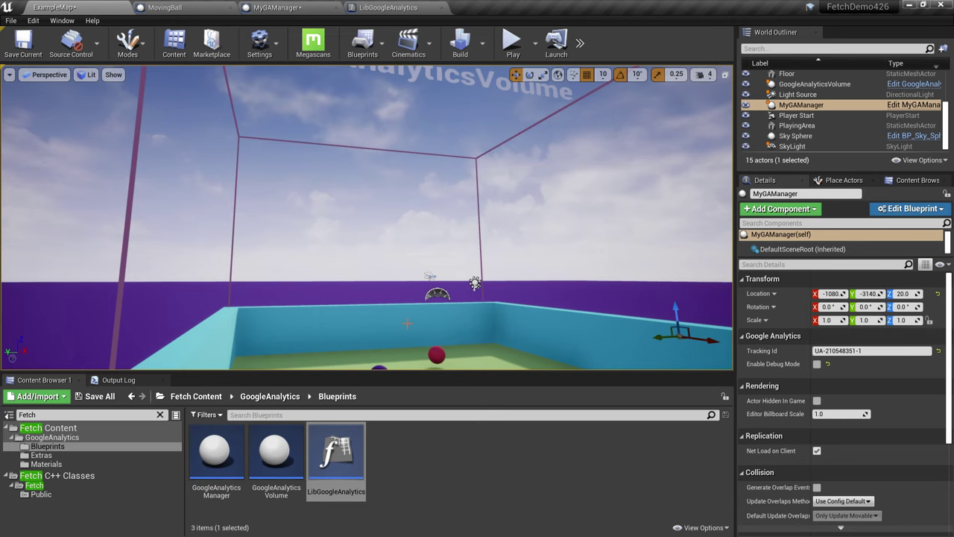